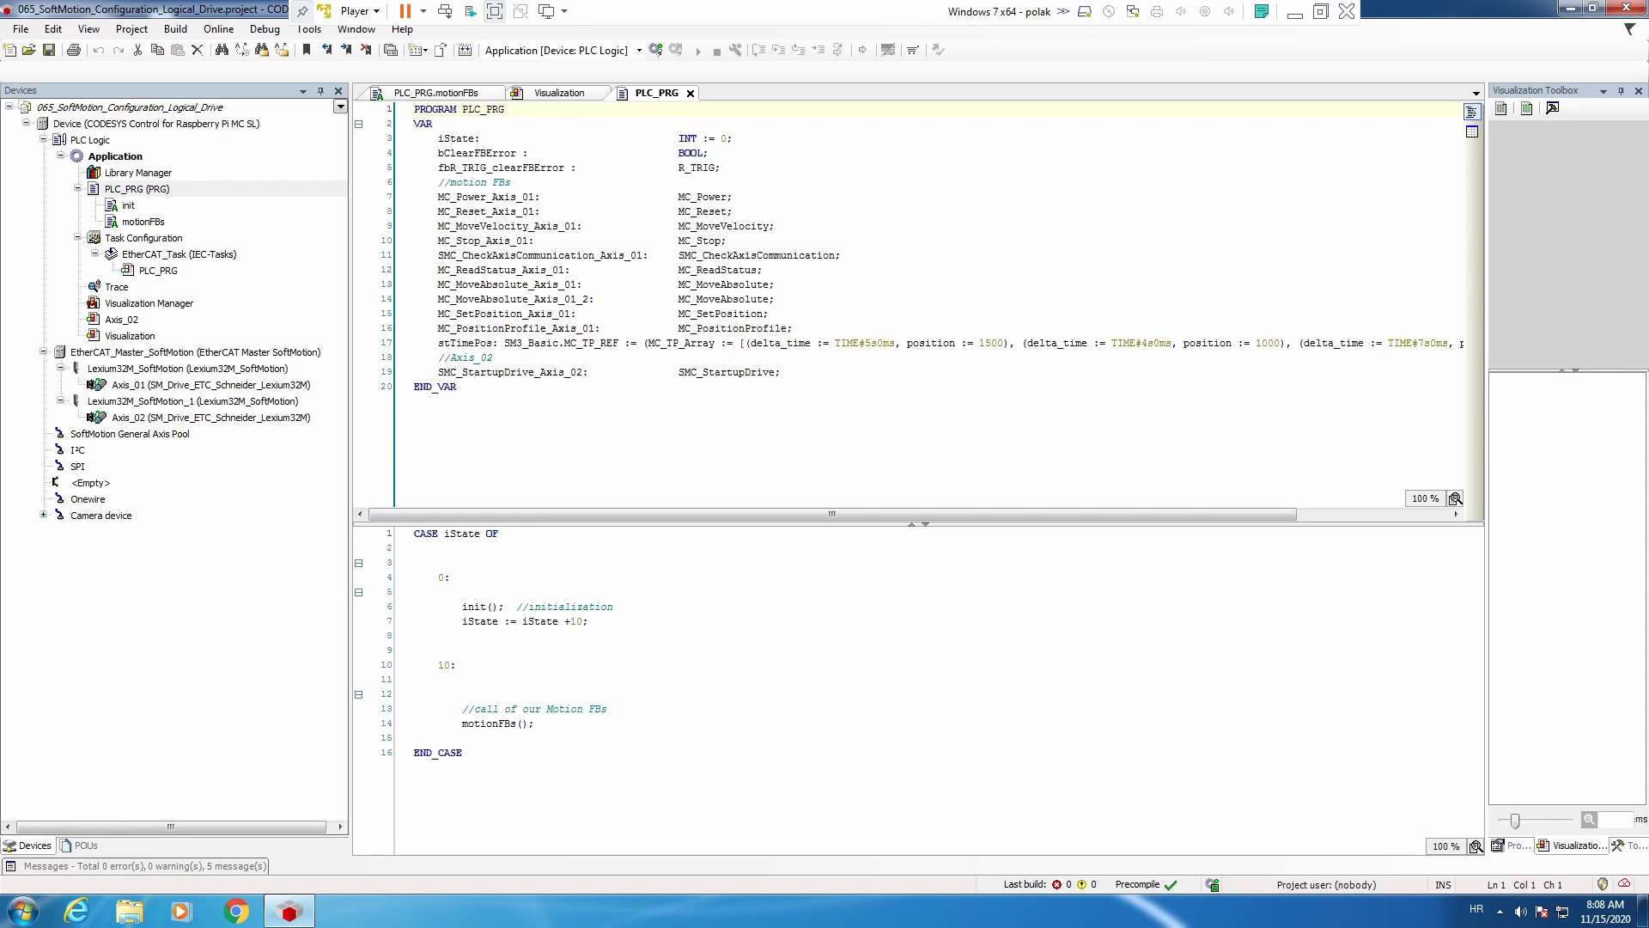
Step: Append an SM_Drive_Logical device named Logical_Drive to Axis_01
left_click(232, 385)
right_click(231, 386)
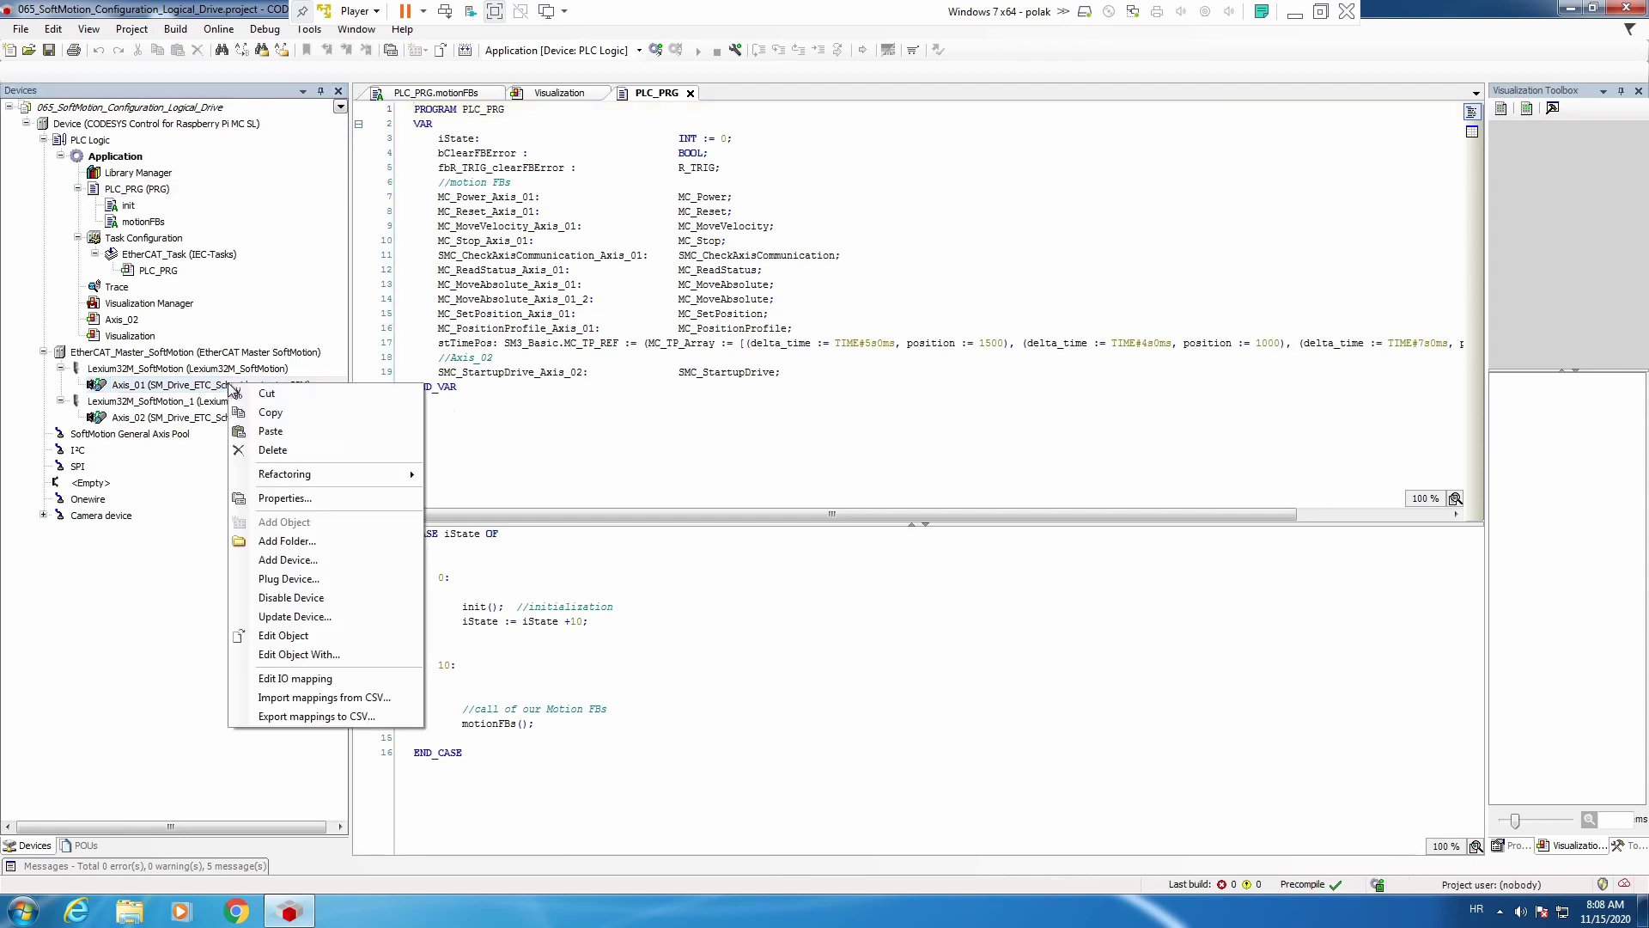
left_click(358, 560)
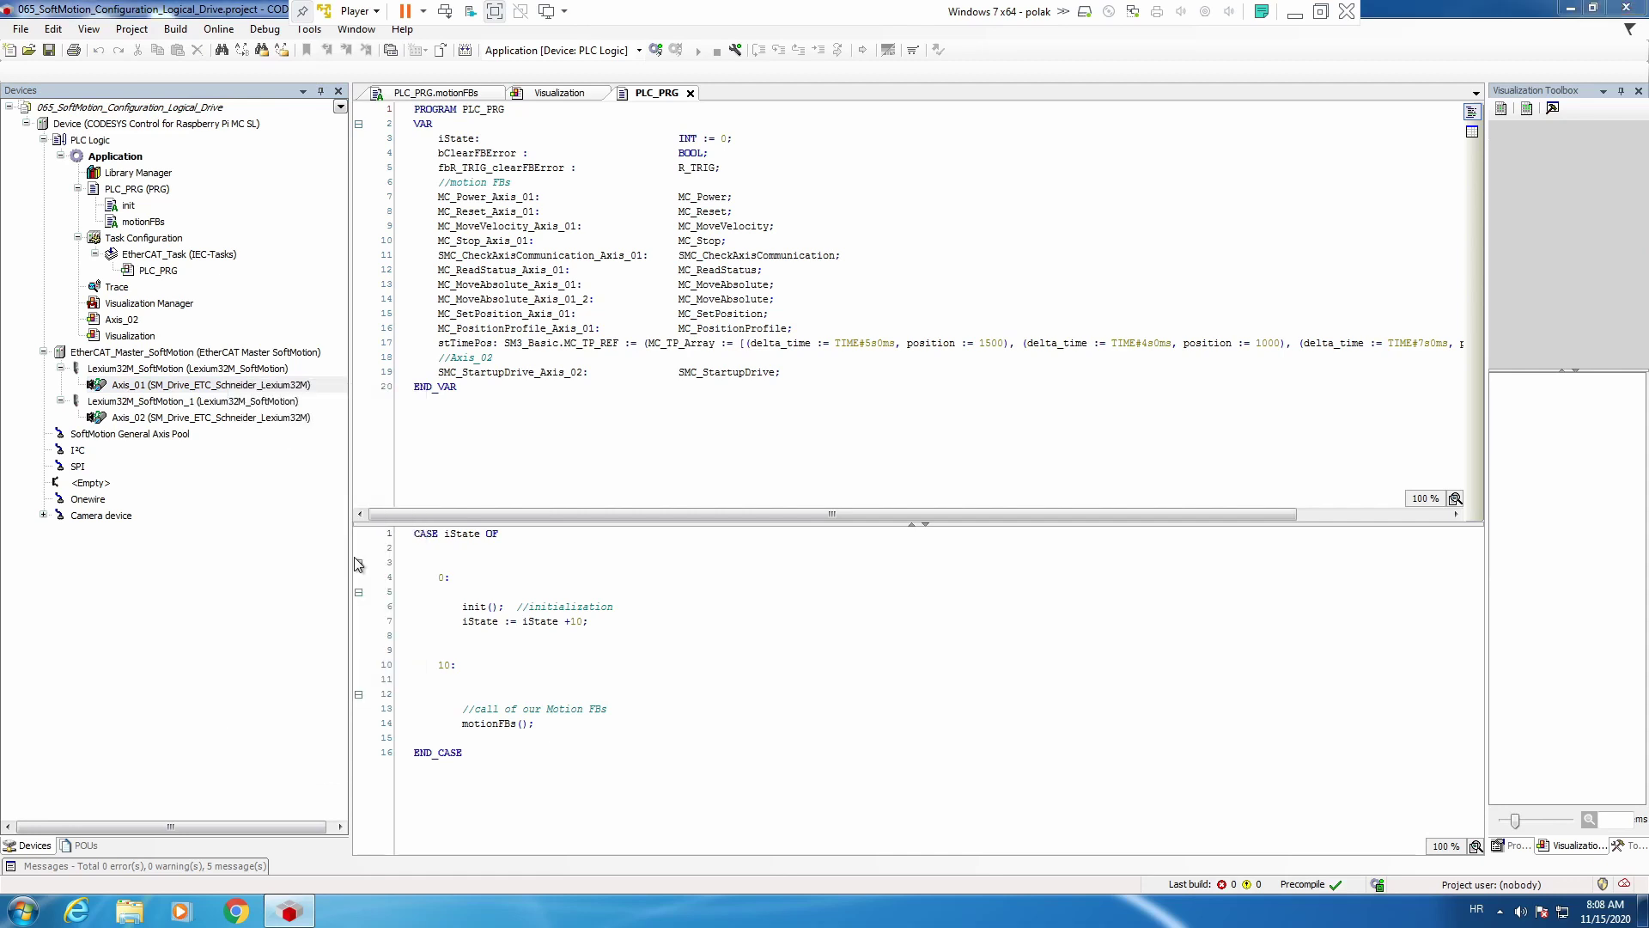
left_click(697, 248)
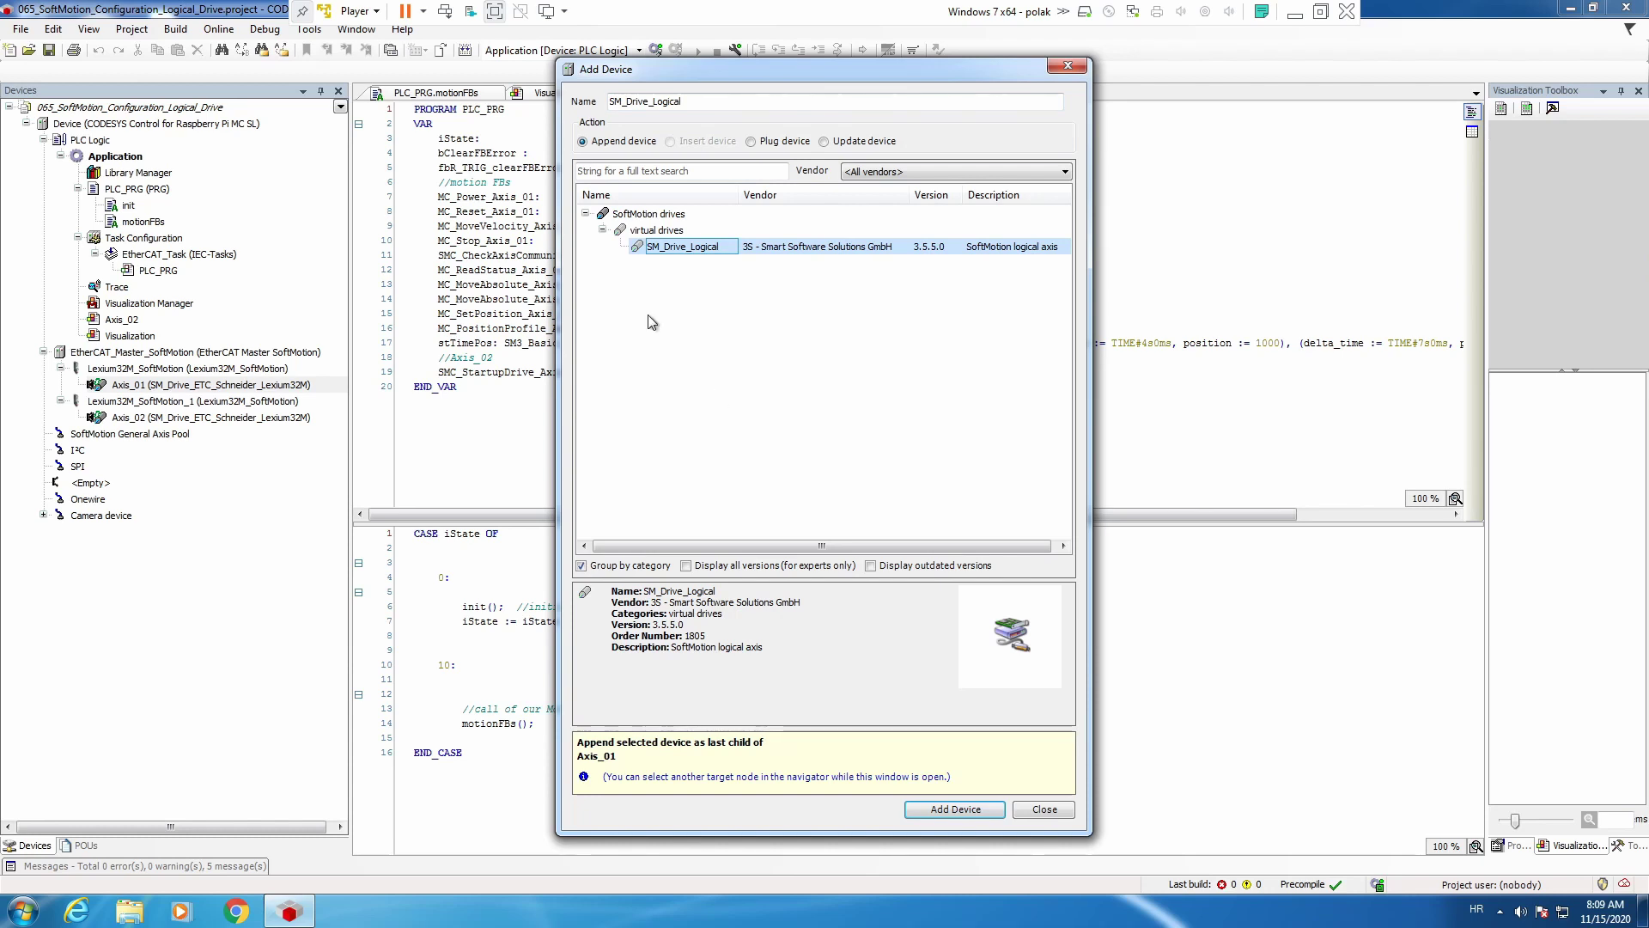
double_click(640, 101)
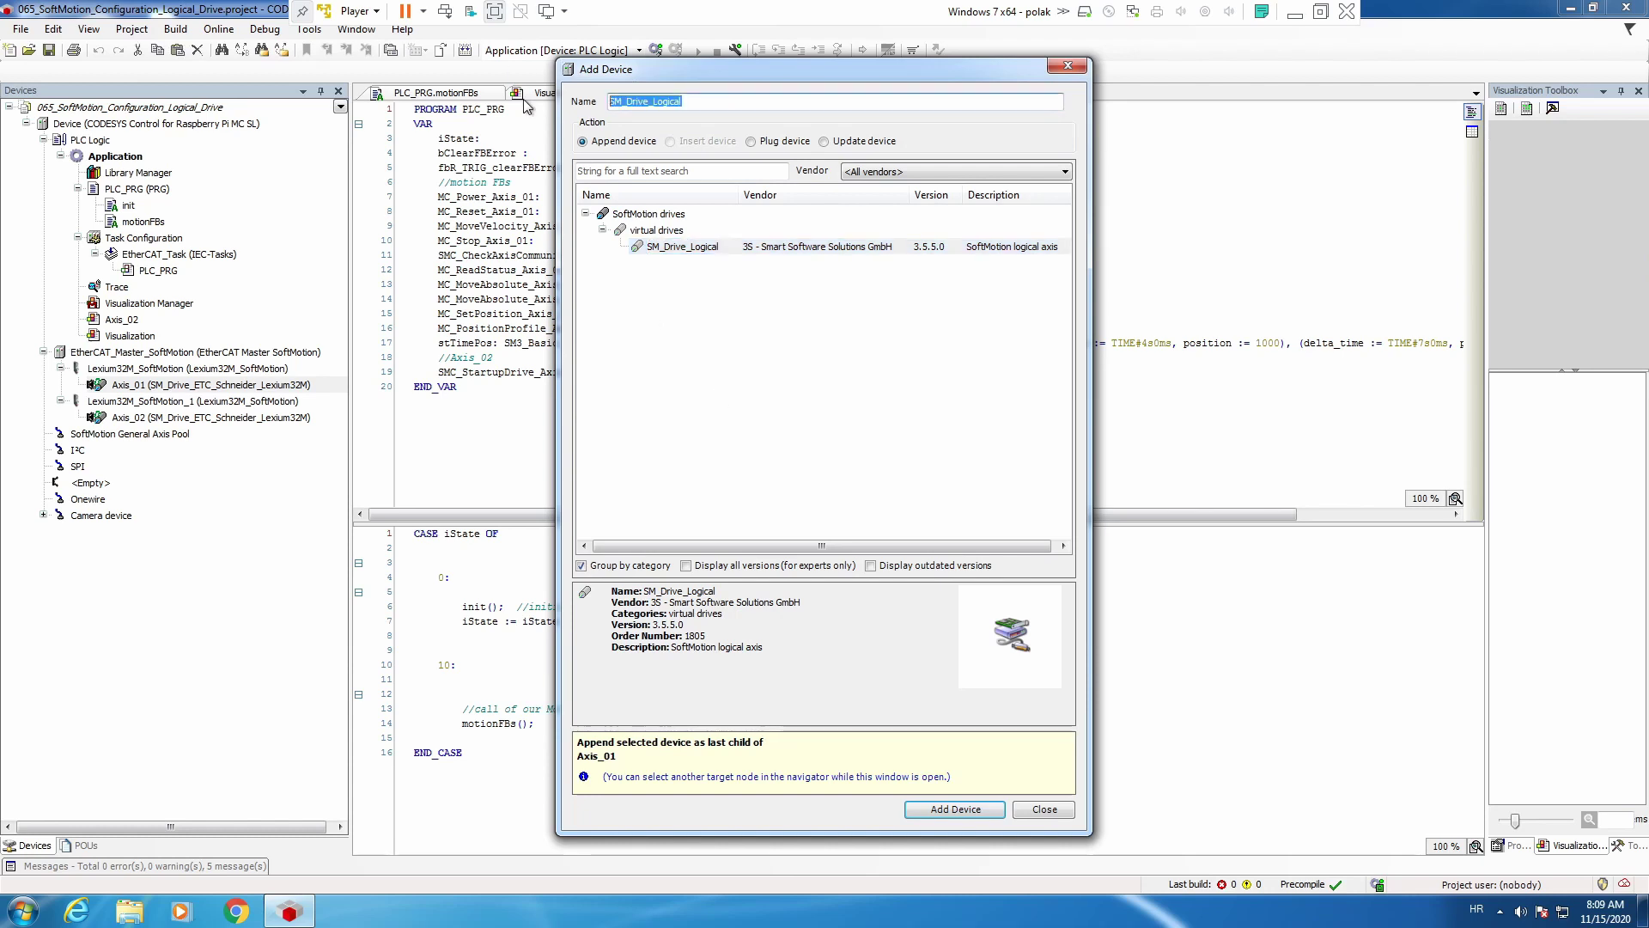
type("Logical_Drive")
left_click(975, 809)
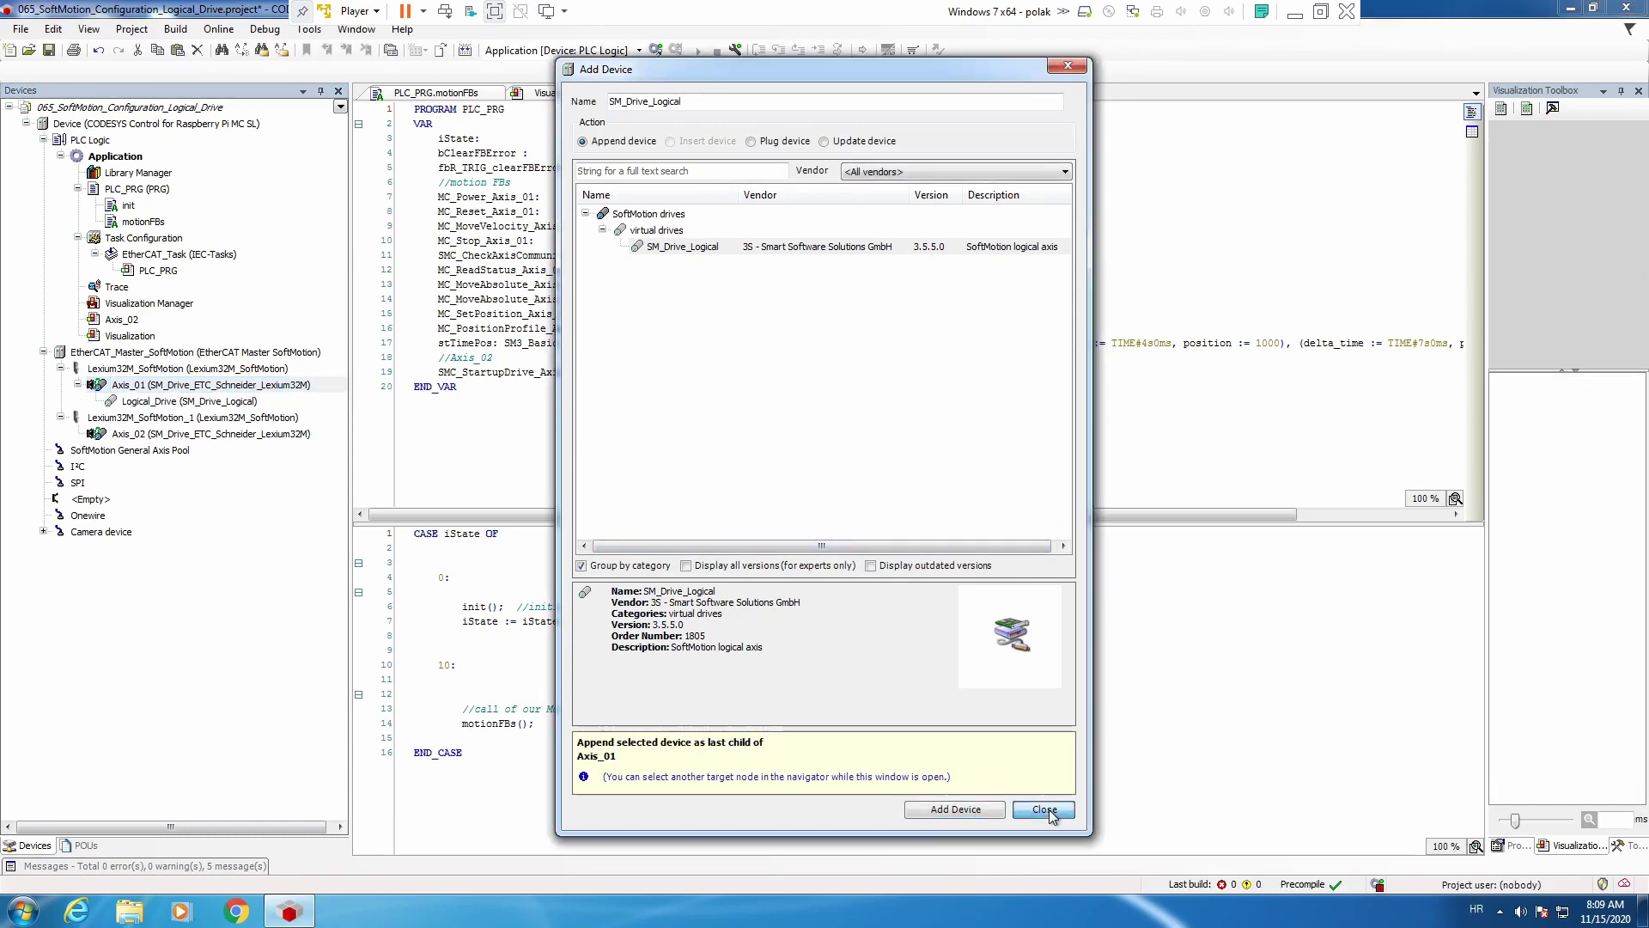
left_click(1044, 809)
Step: Set the master reference value of Logical_Drive to Set and the axis type of Axis_01 to Modulo
double_click(187, 401)
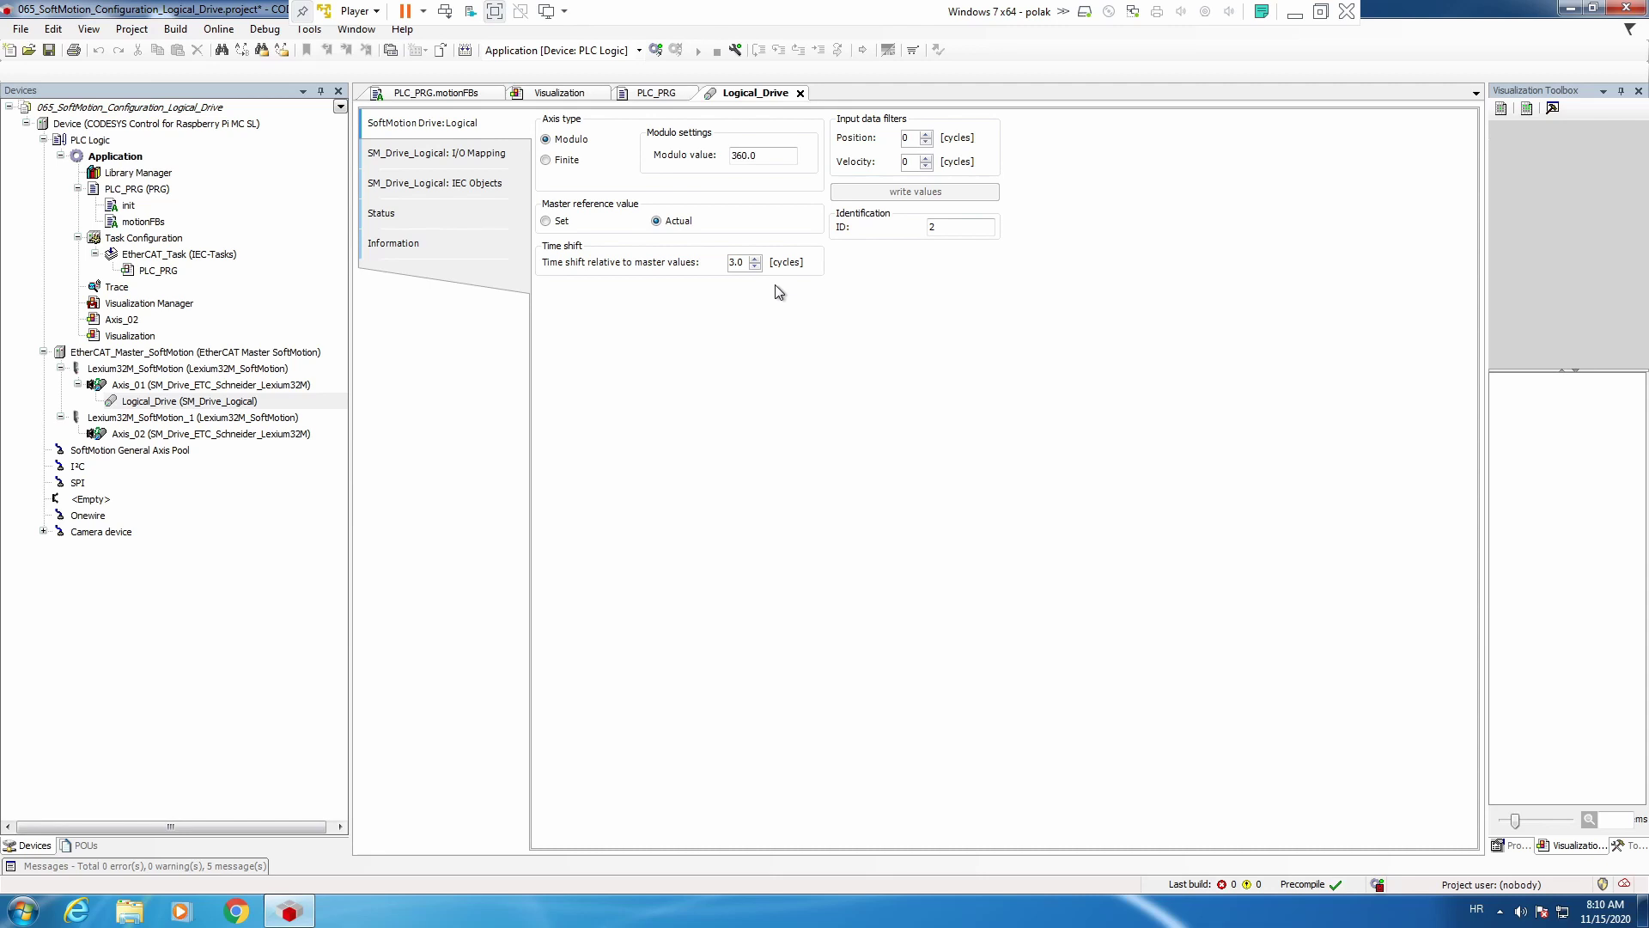
left_click(545, 222)
double_click(289, 386)
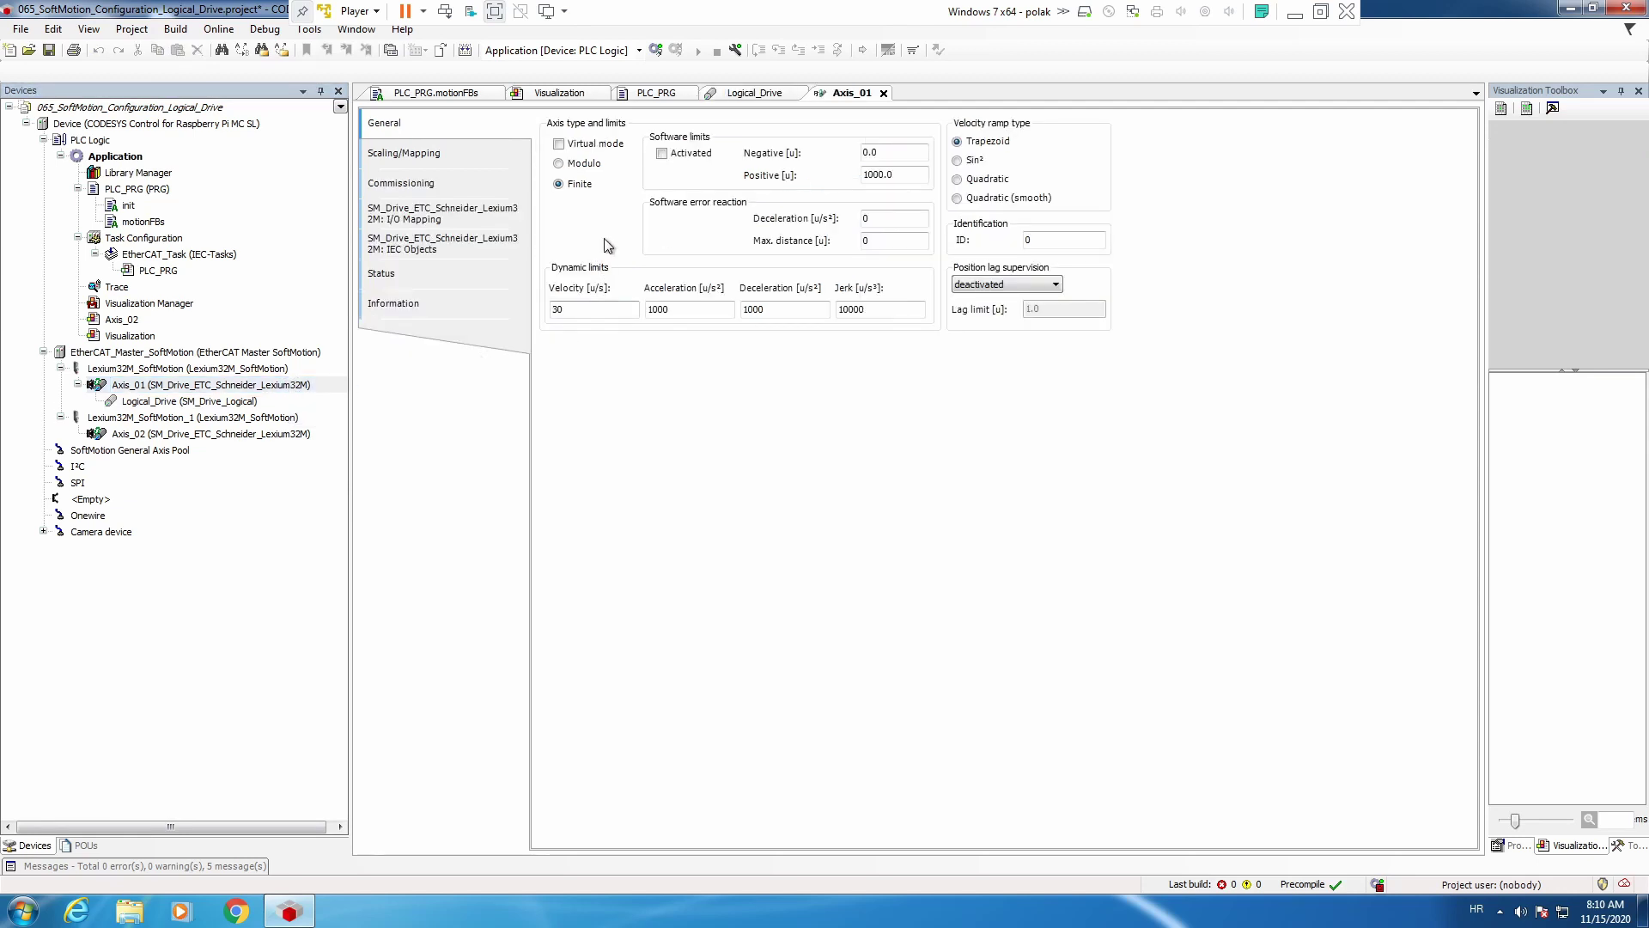
left_click(586, 164)
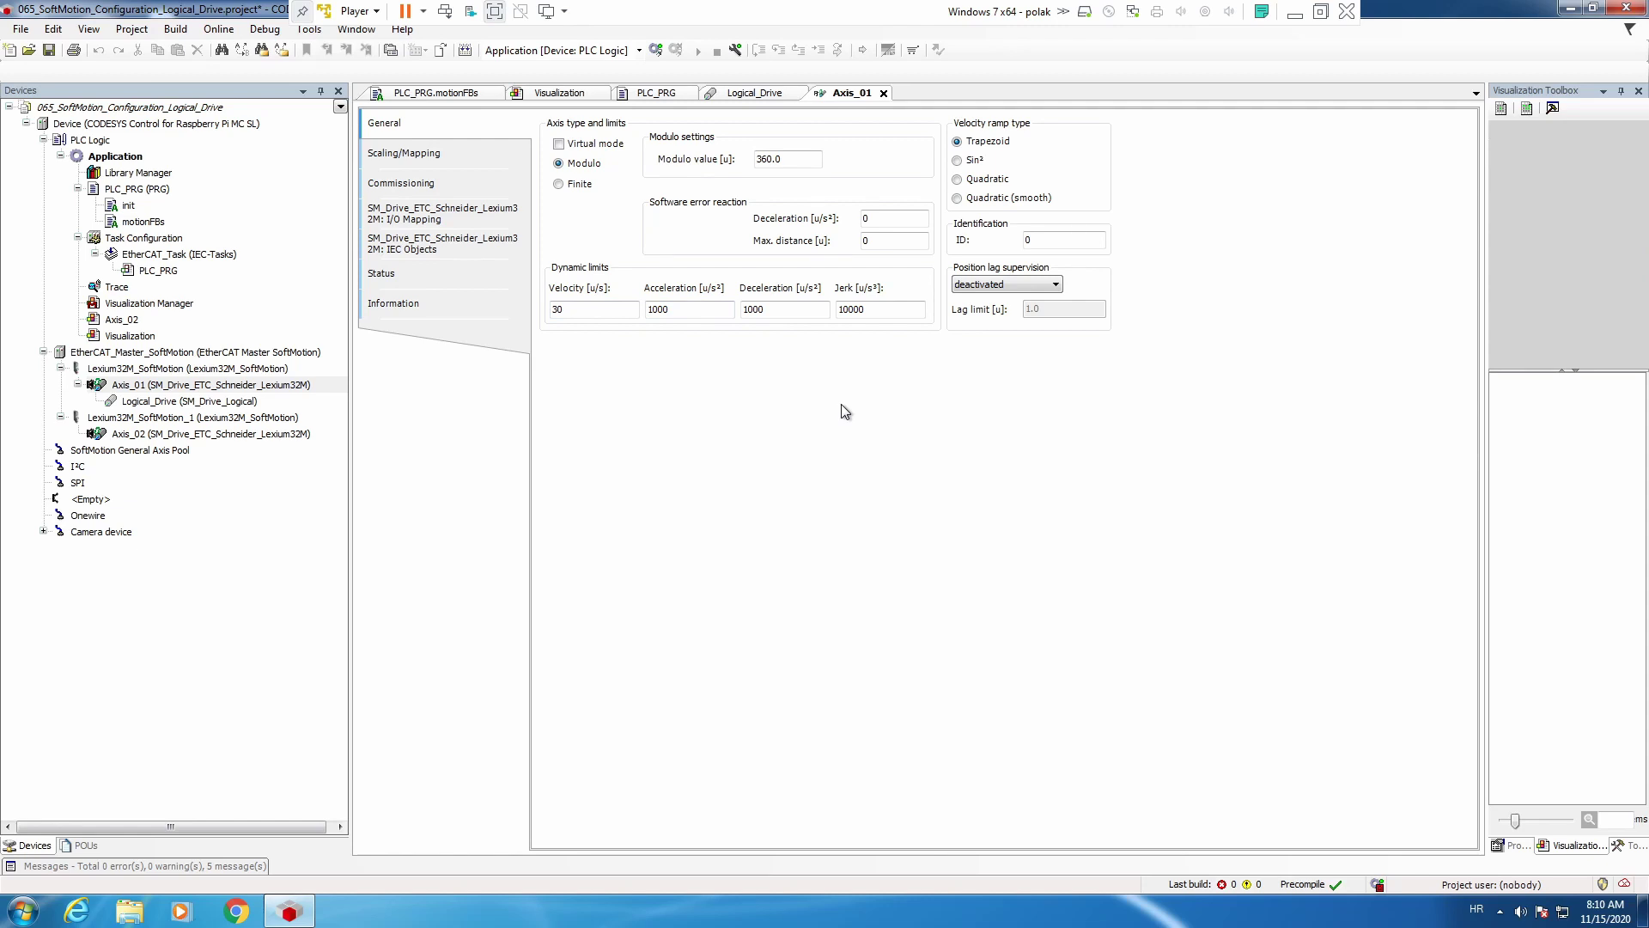
left_click(770, 95)
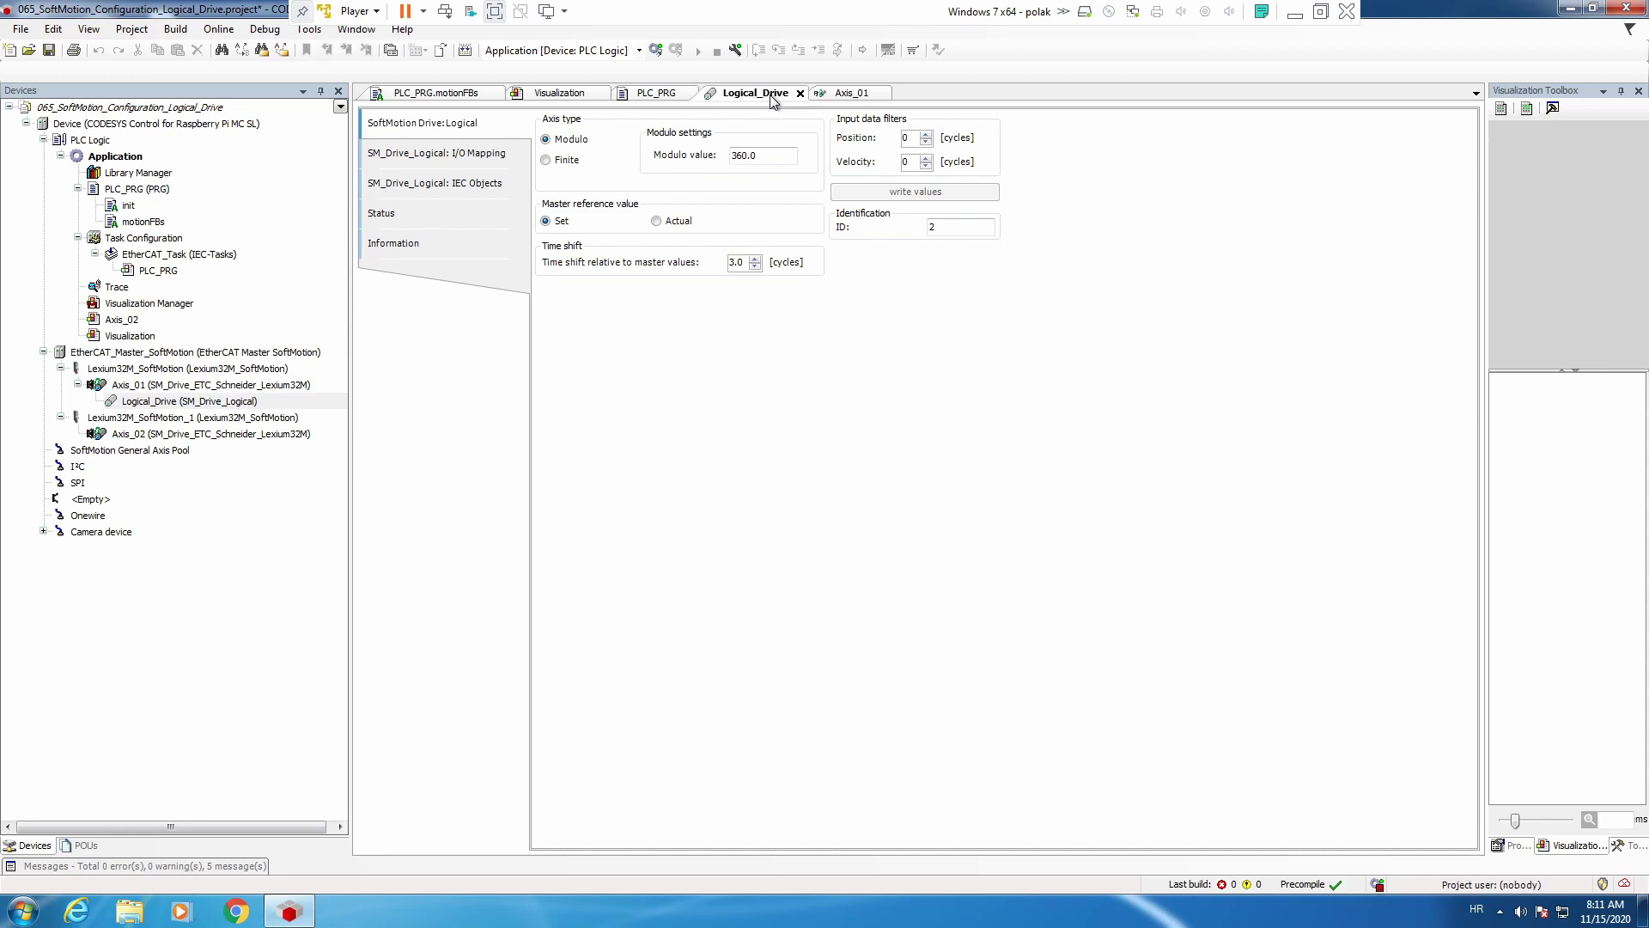
left_click(217, 386)
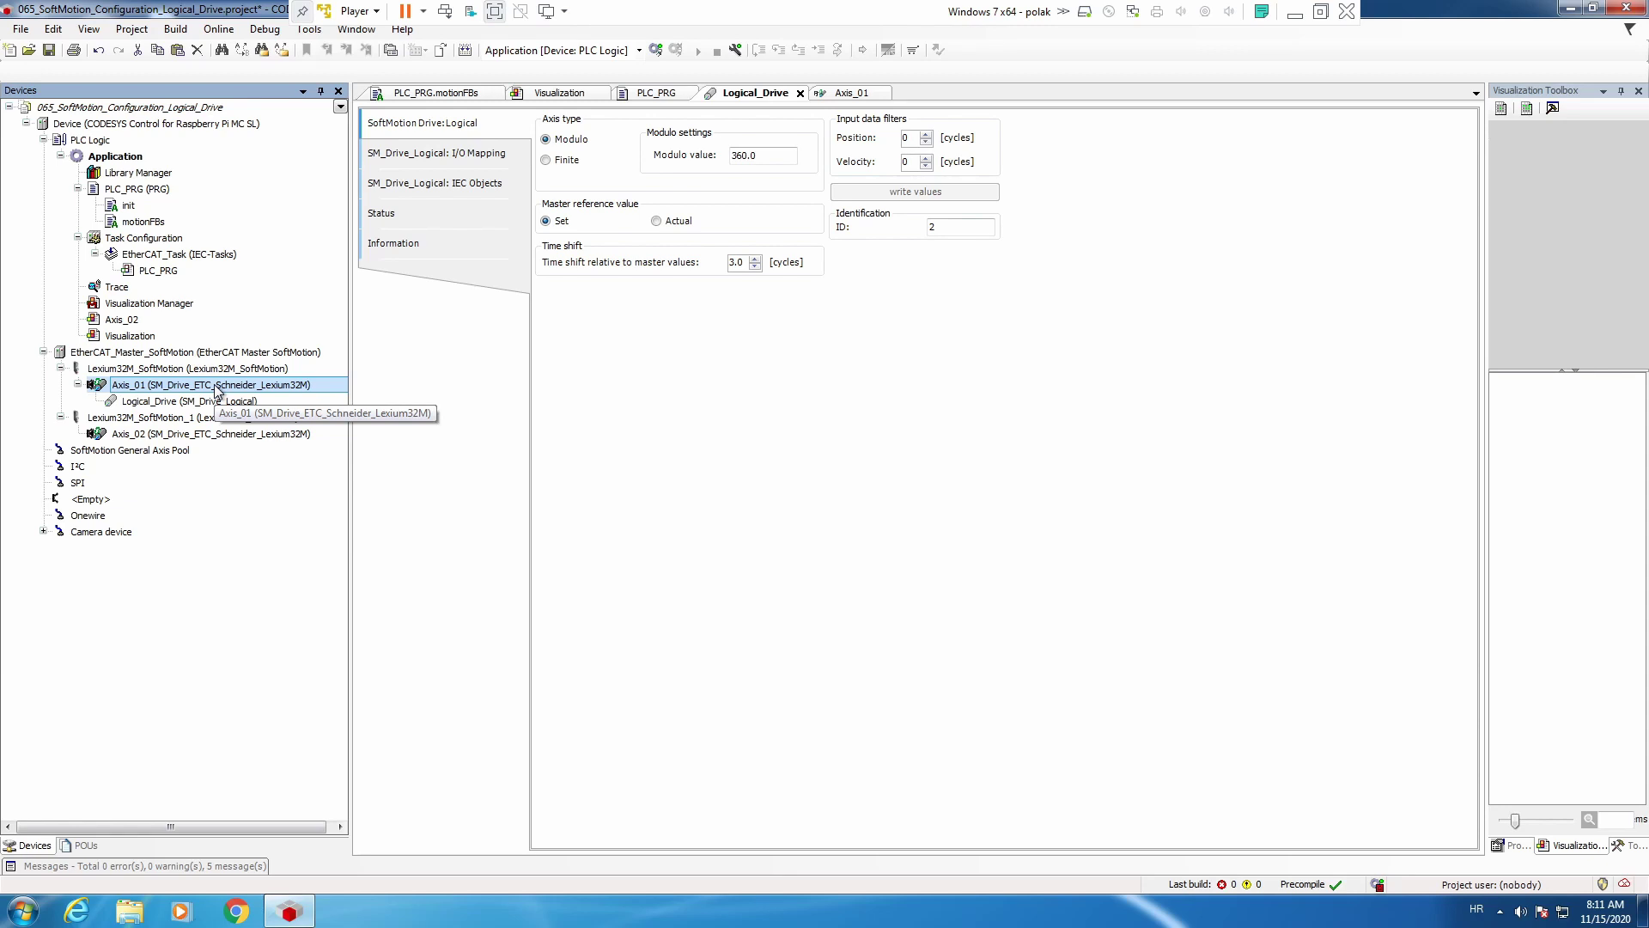
left_click(196, 401)
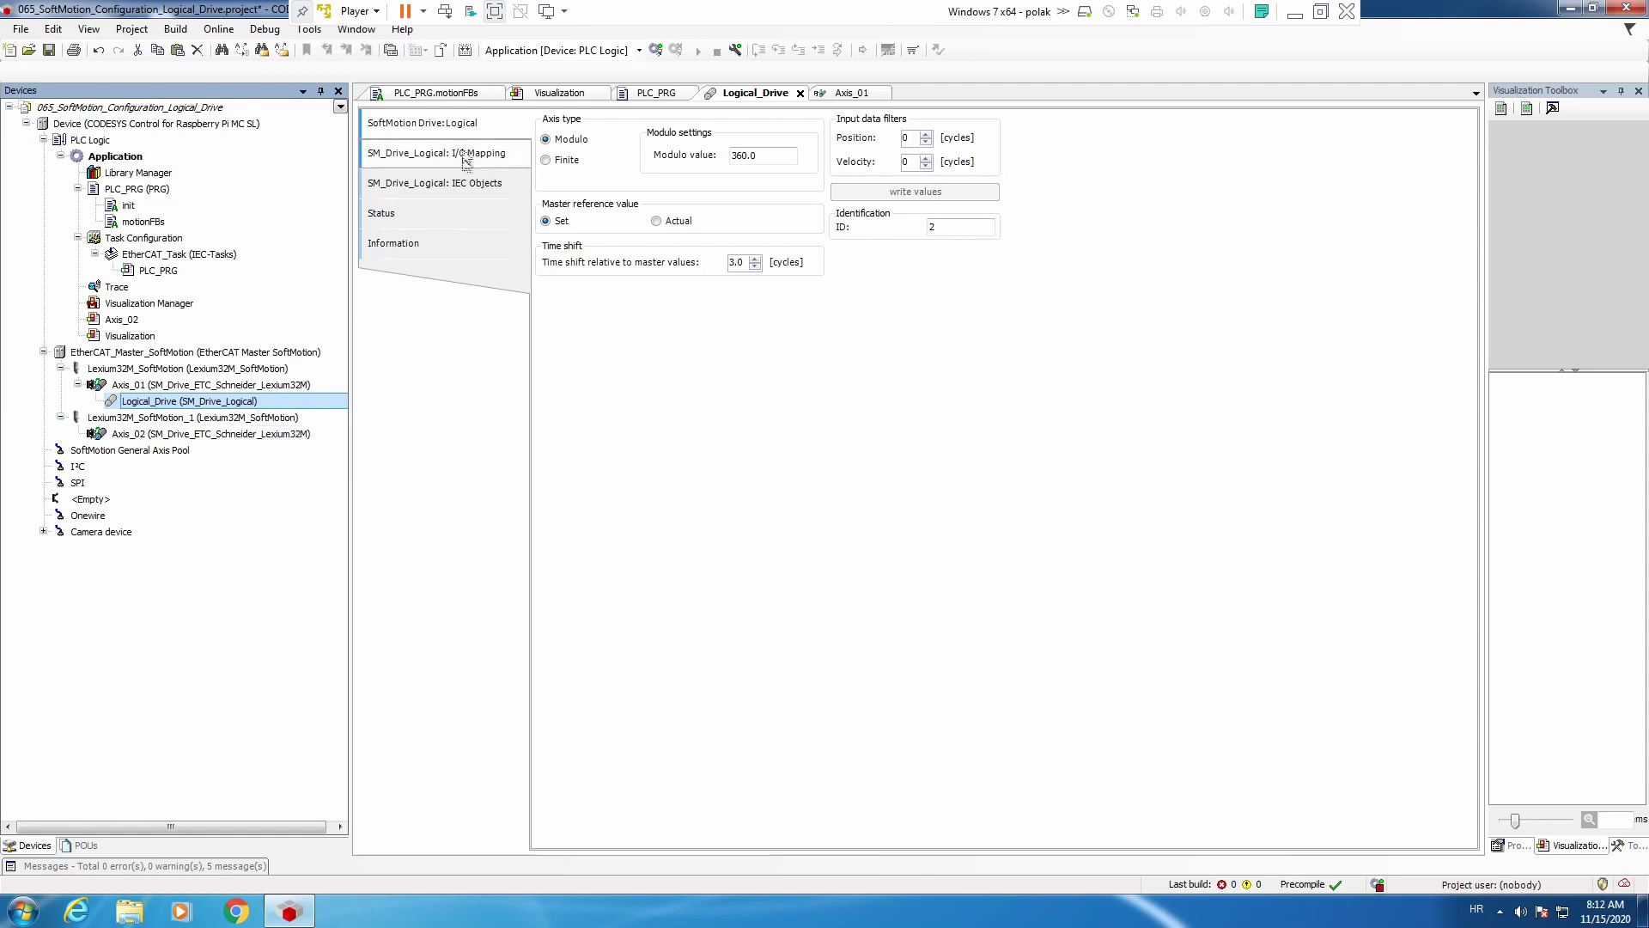
Step: In PLC_PRG, declare MC_SetPosition_Logical_Drive_01 of type MC_SetPosition below the MC_SetPosition_Axis_01 declaration
left_click(460, 94)
left_click(657, 93)
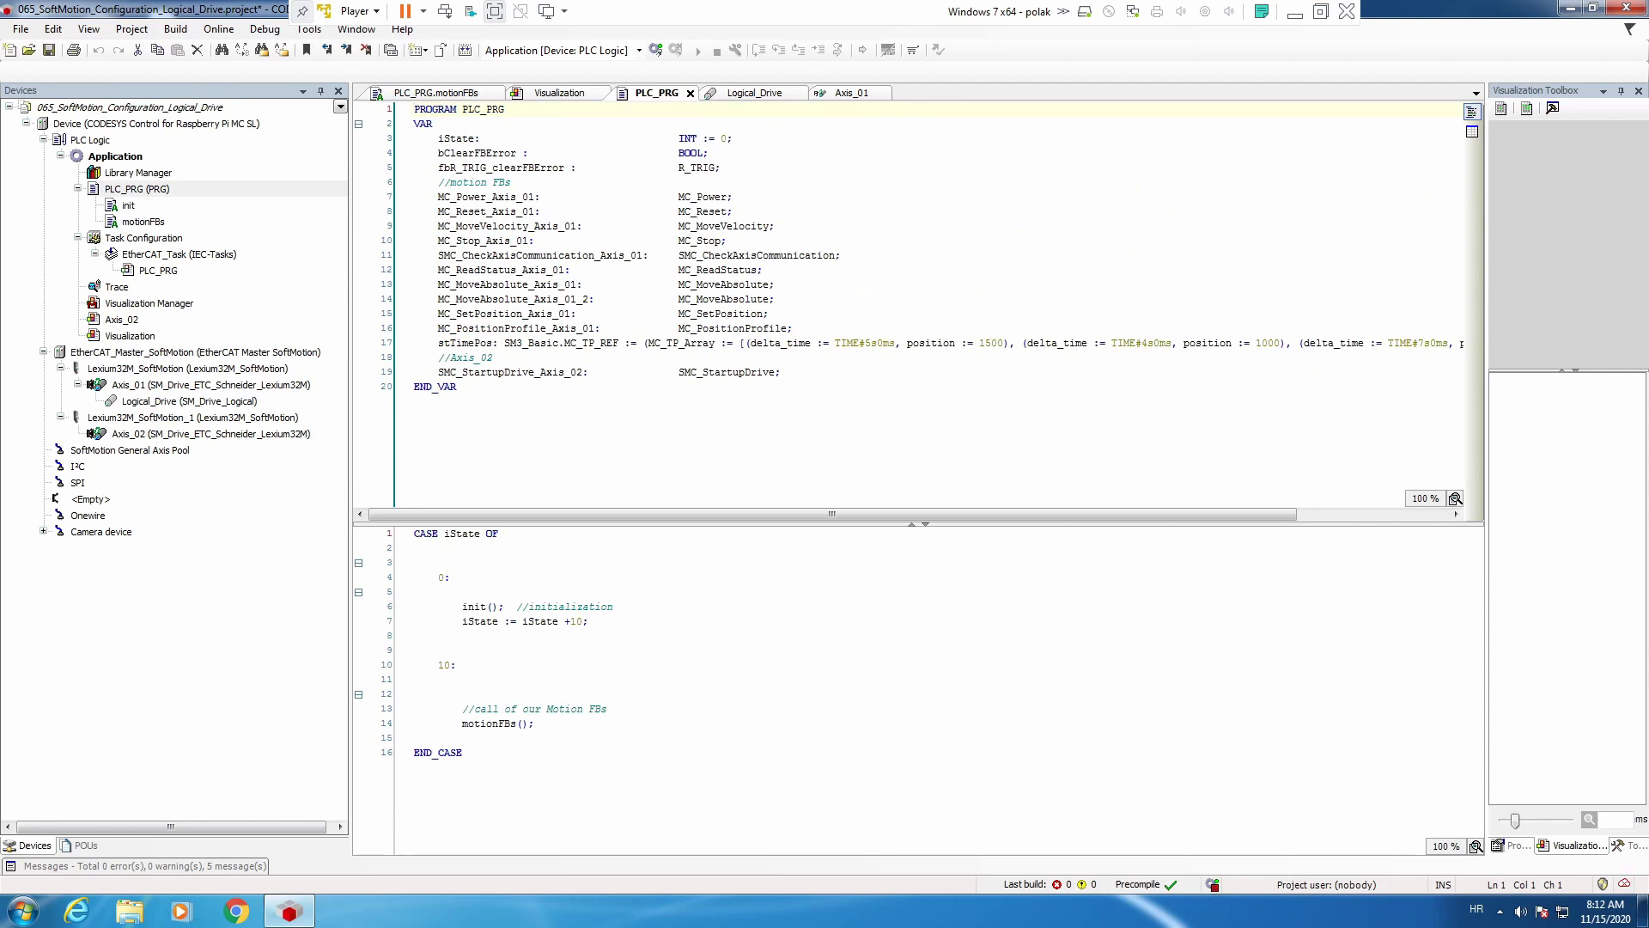
left_click_drag(770, 315, 551, 328)
key("ctrl+c")
key("End")
key("Return")
key("ctrl+v")
type("Logical")
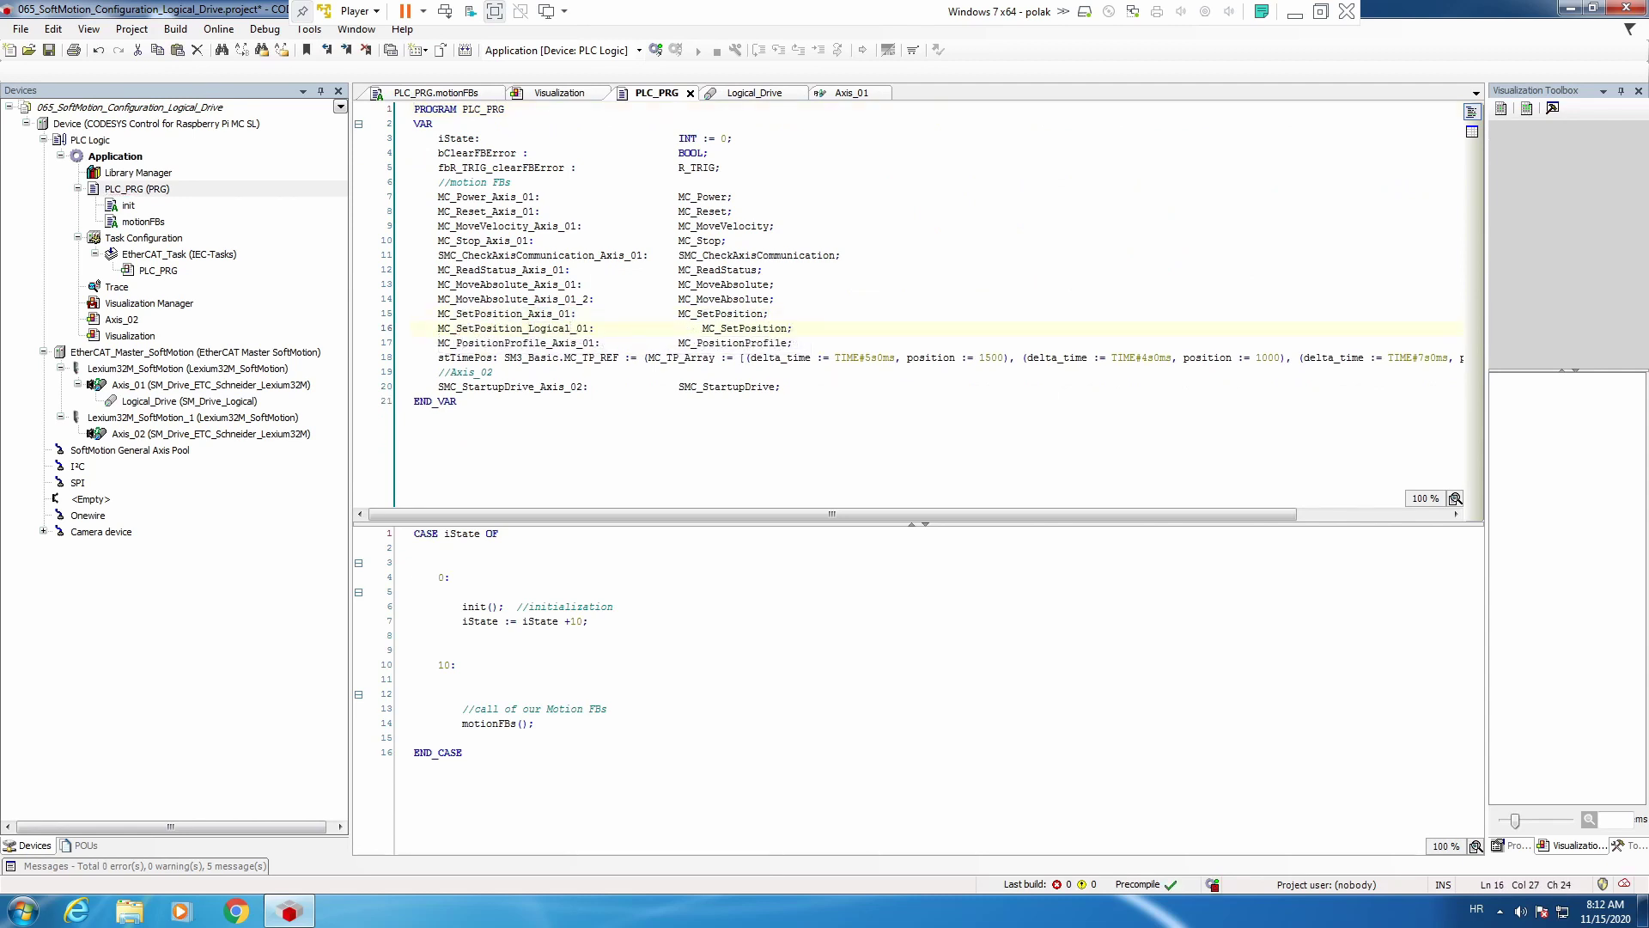
type("_Drive")
key("Right")
key("Right")
key("Right")
key("Right")
key("Delete")
Step: In the motionFBs action, insert the MC_SetPosition_Logical_Drive_01 instance call with arguments at the end of the Axis_01 IF block
left_click(690, 93)
left_click(414, 386)
key("Return")
key("Up")
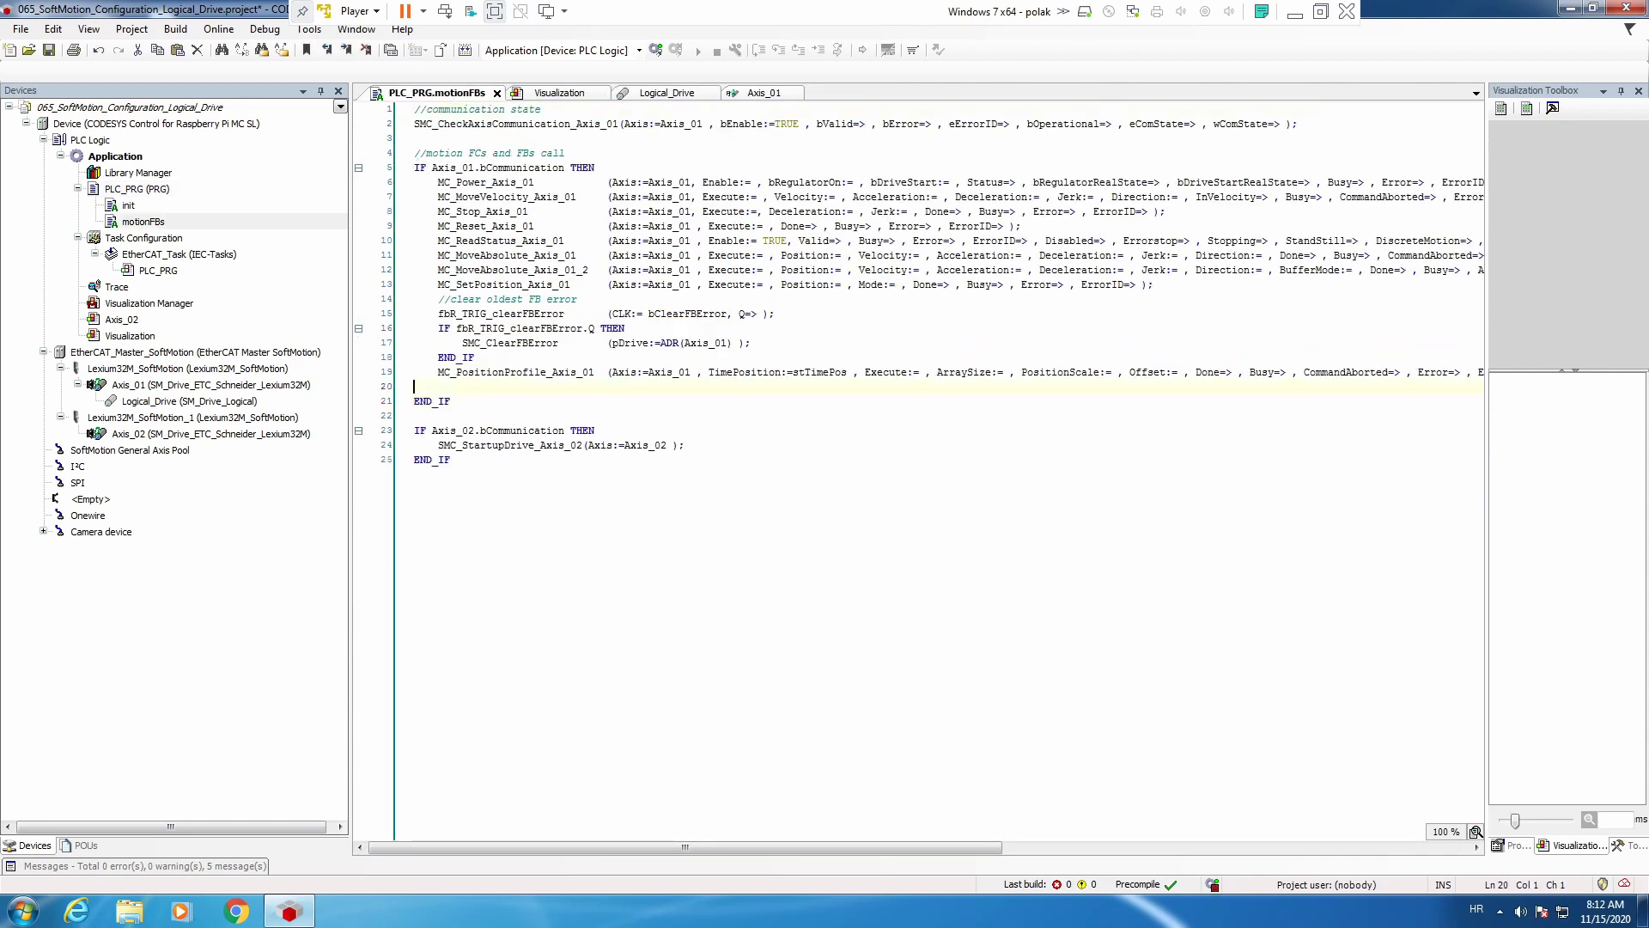
key("Tab")
key("F2")
left_click(579, 250)
left_click(814, 401)
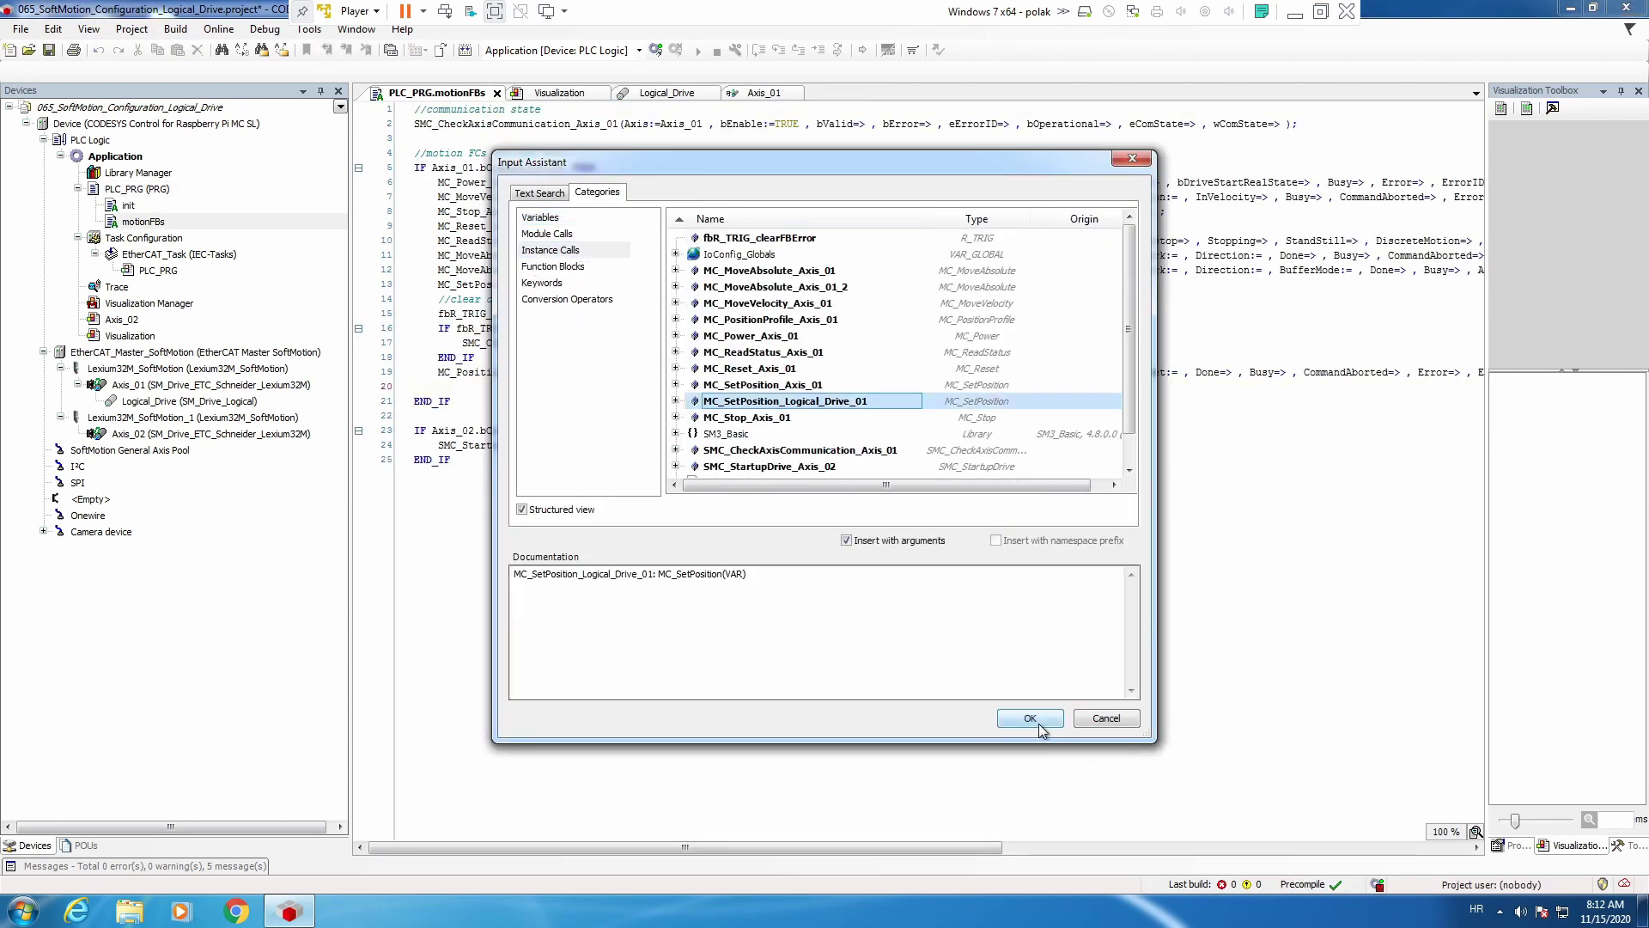
left_click(1039, 722)
Step: Remove the line breaks between the arguments so the MC_SetPosition_Logical_Drive_01 call sits on a single line
left_click(438, 401)
key("BackSpace")
key("BackSpace")
key("Down")
key("Home")
key("BackSpace")
key("BackSpace")
key("Down")
key("Home")
key("BackSpace")
key("BackSpace")
key("Down")
key("Home")
key("BackSpace")
key("BackSpace")
key("Down")
key("Home")
key("BackSpace")
key("BackSpace")
key("Down")
key("Home")
key("BackSpace")
key("BackSpace")
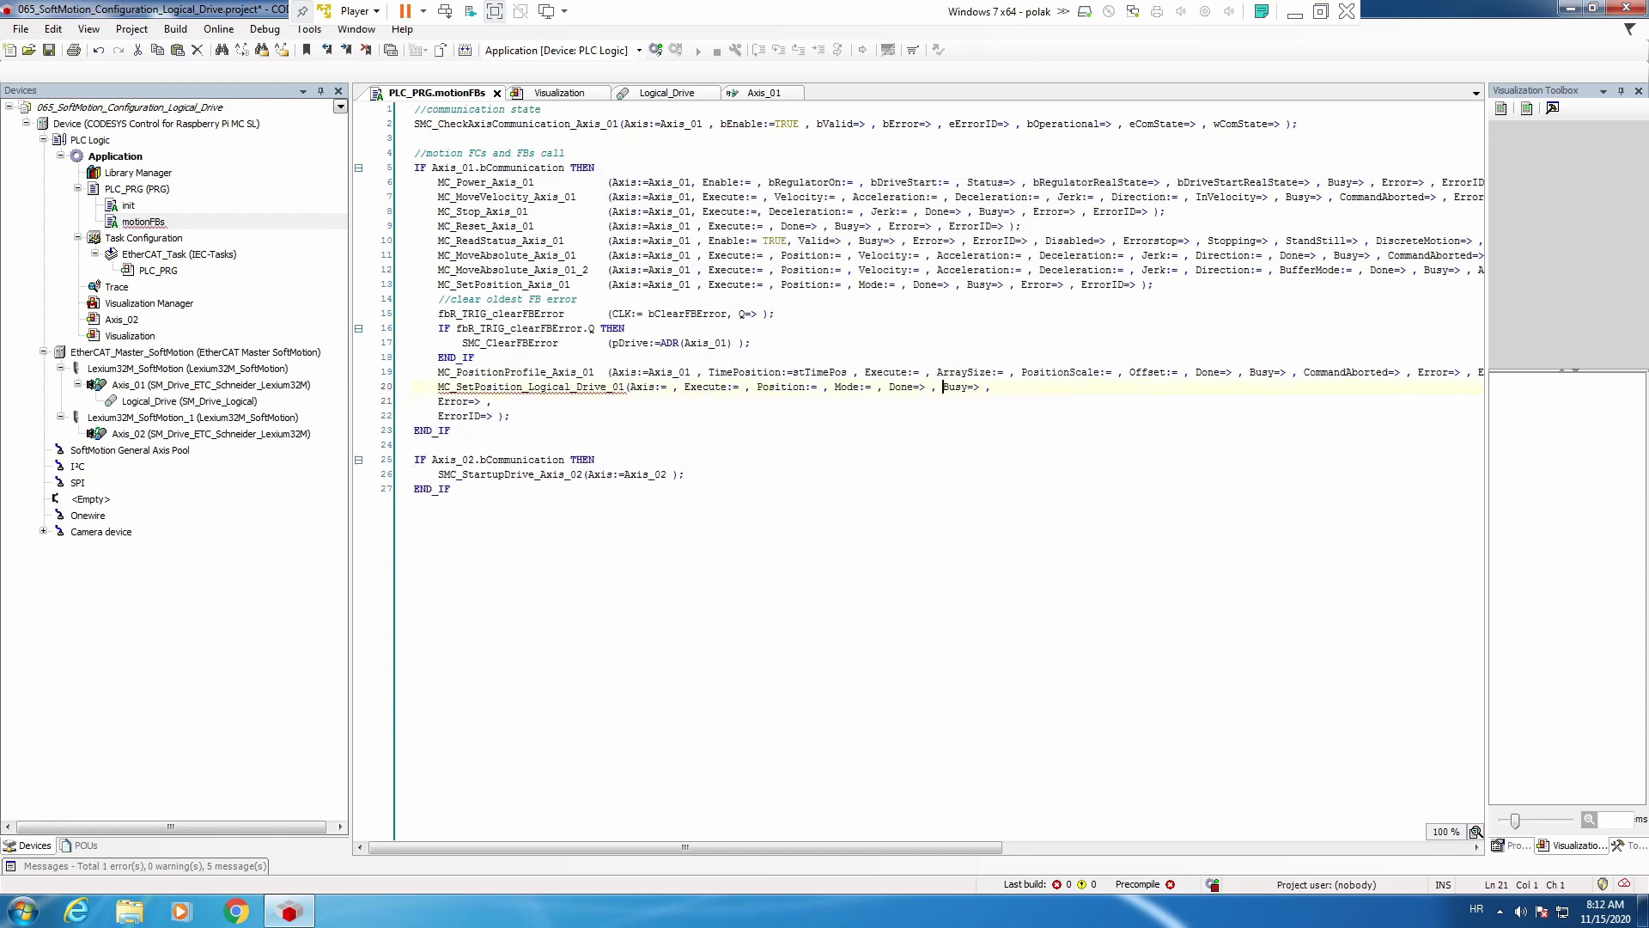
key("Down")
key("Home")
key("BackSpace")
key("BackSpace")
key("Down")
key("Home")
key("BackSpace")
key("BackSpace")
Step: Separate the instance name from its argument list with a space and assign Logical_Drive to the Axis input
left_click(625, 386)
left_click(645, 387)
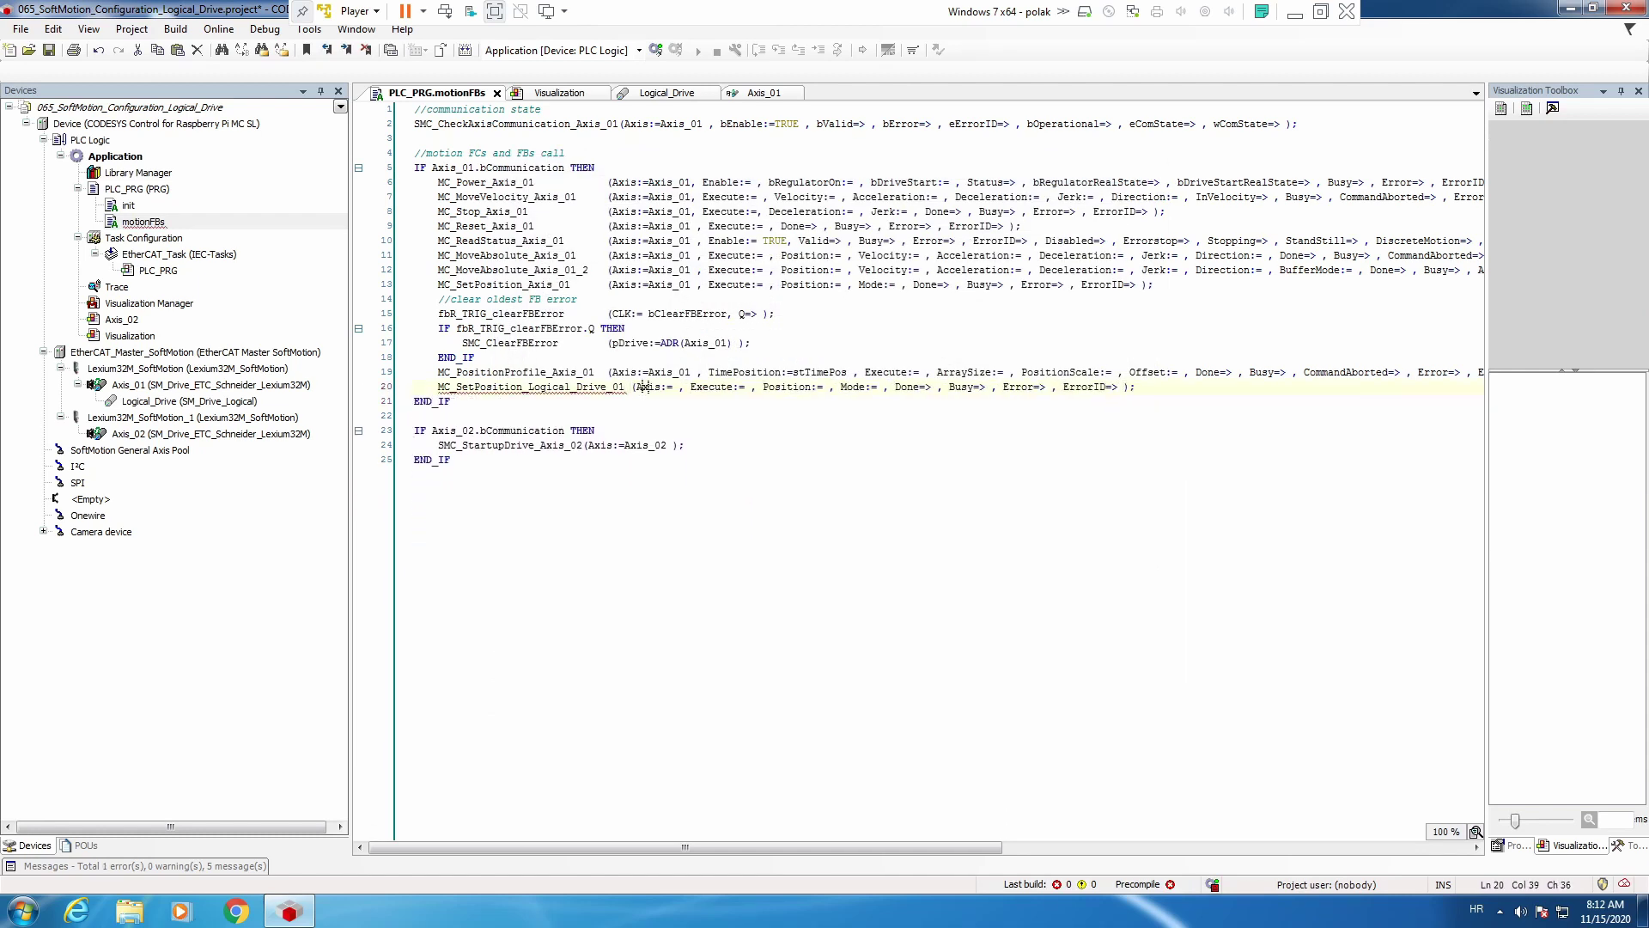
type("Logical_Drive")
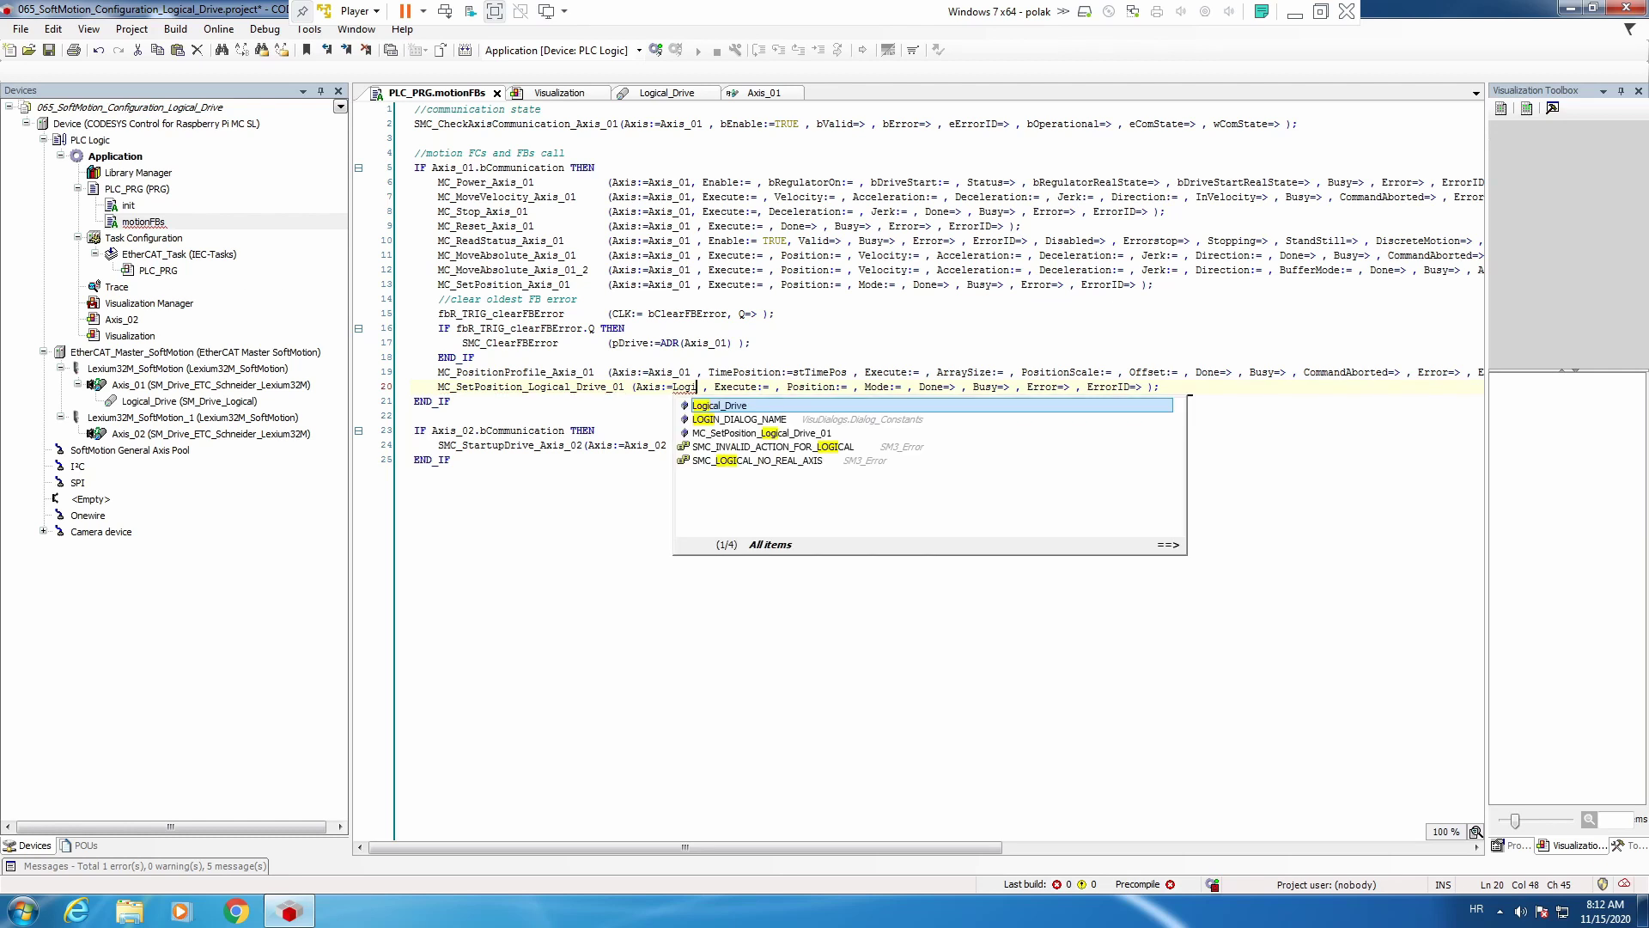
Step: In the visualization, duplicate the rotary position dial and place the copy below the Axis_01 area
left_click(562, 93)
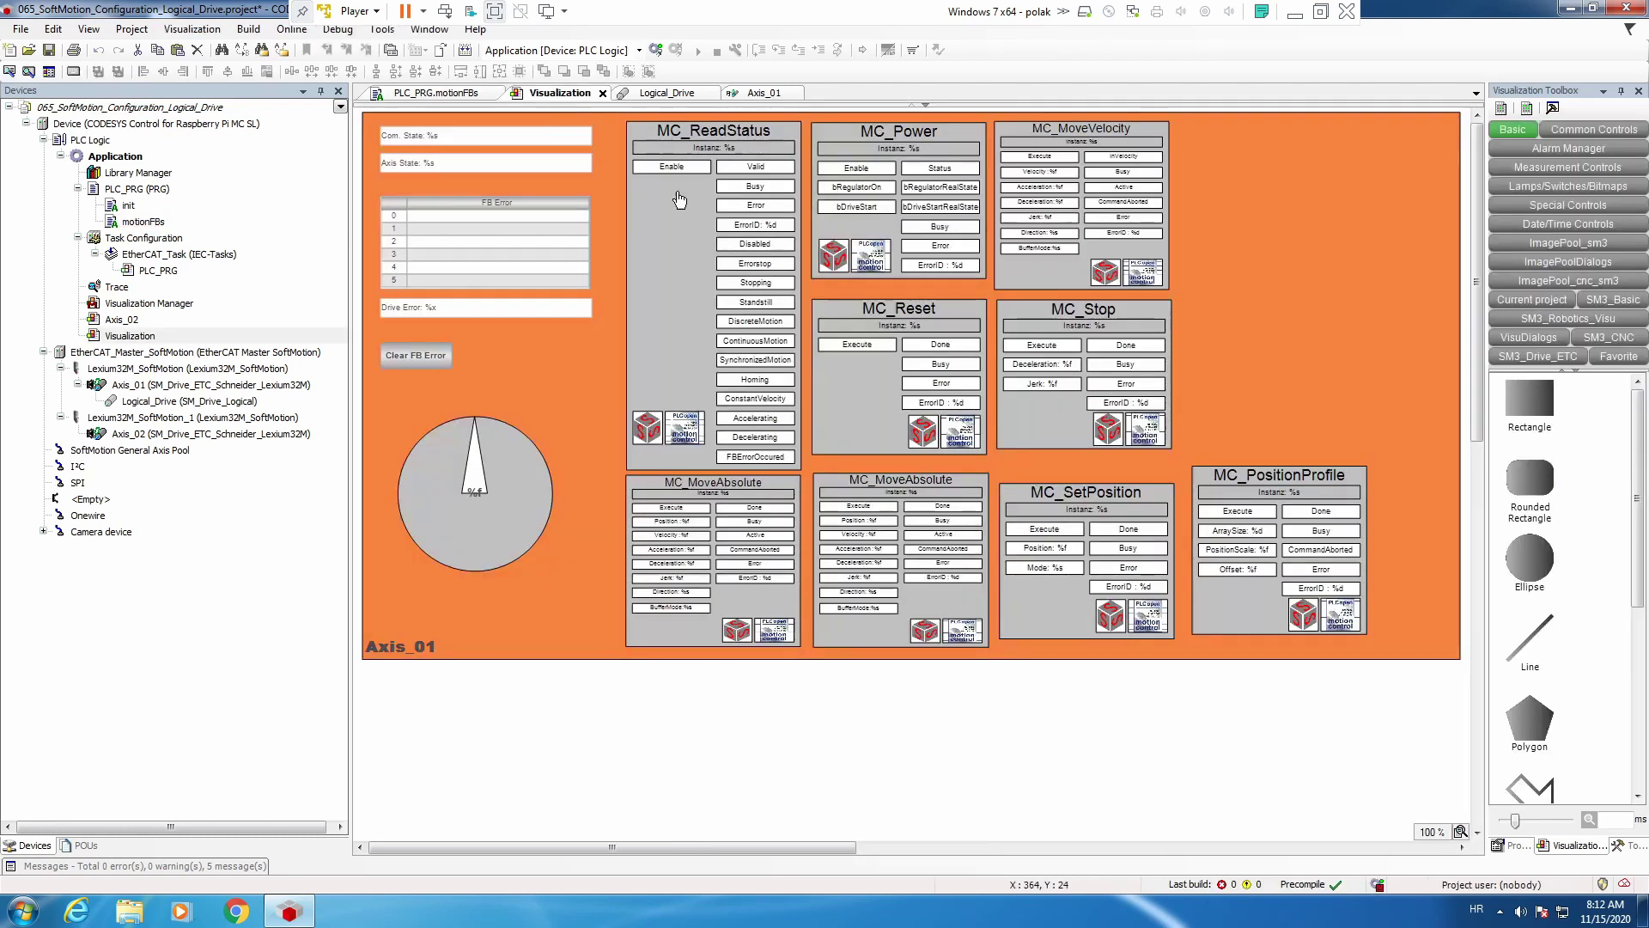
left_click(472, 511)
left_click_drag(496, 549, 489, 799)
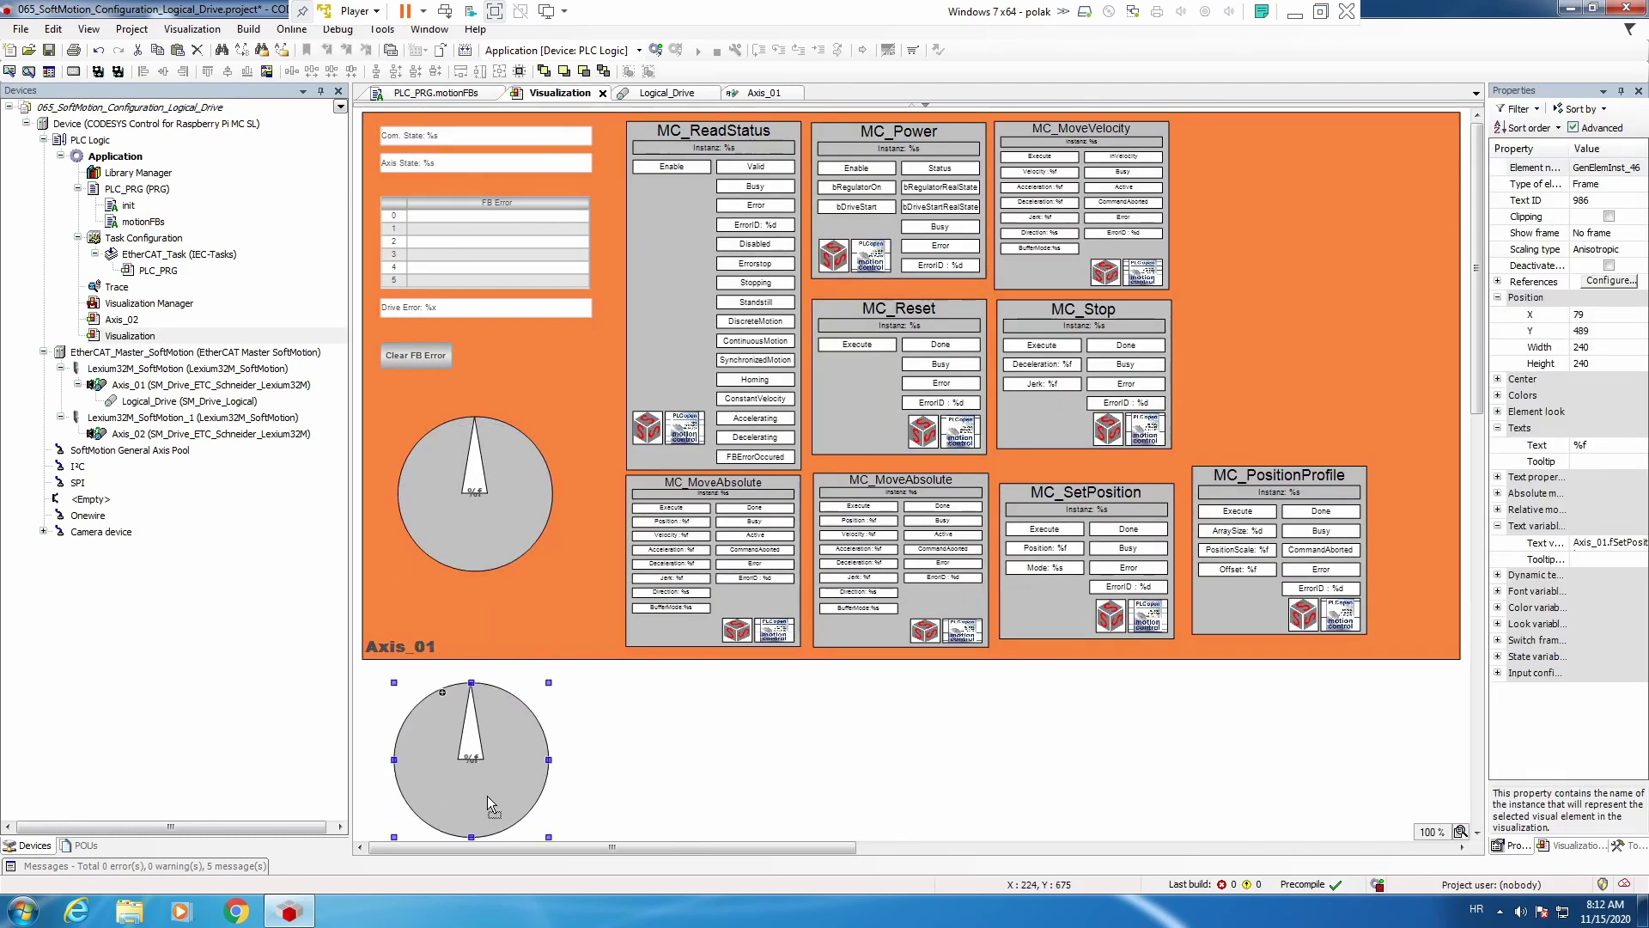
Step: Set the copied dial's axis reference to Logical_Drive and its text variable to Logical_Drive.fSetPosition
left_click(1498, 282)
left_click(1514, 297)
left_click(1604, 315)
type("Logical_Drive")
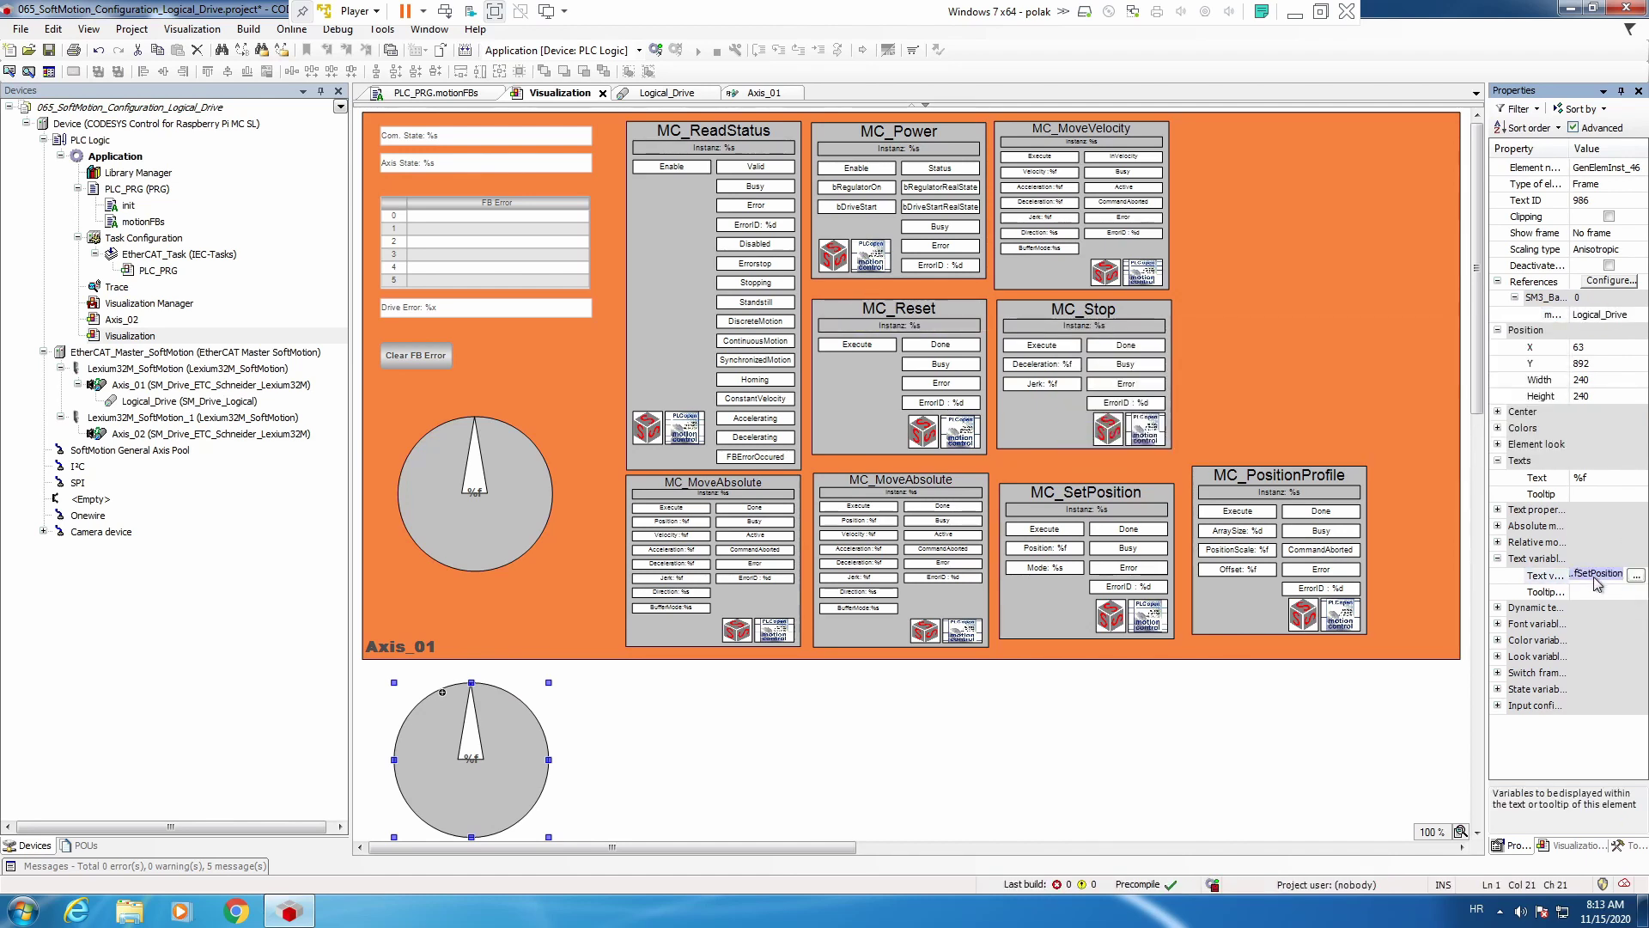
key("Home")
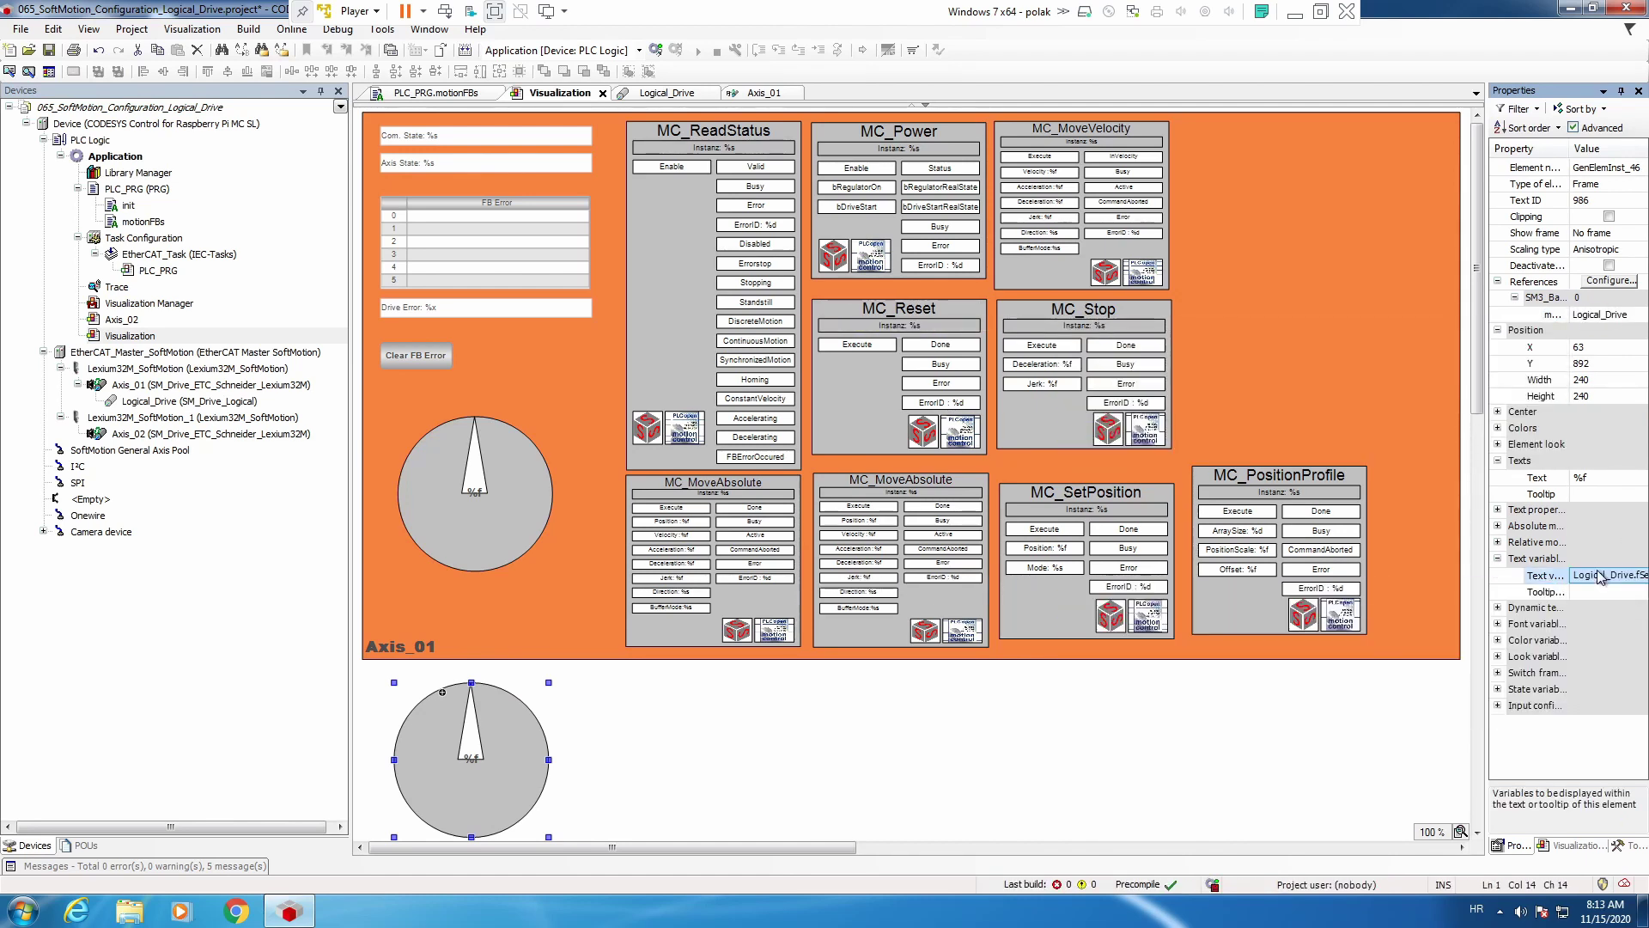
Step: Add a frame showing VISU_MC_SetPosition below the Axis_01 area, under the existing MC_SetPosition block
left_click(1575, 845)
left_click_drag(1637, 592, 1637, 786)
left_click_drag(1530, 767, 1002, 722)
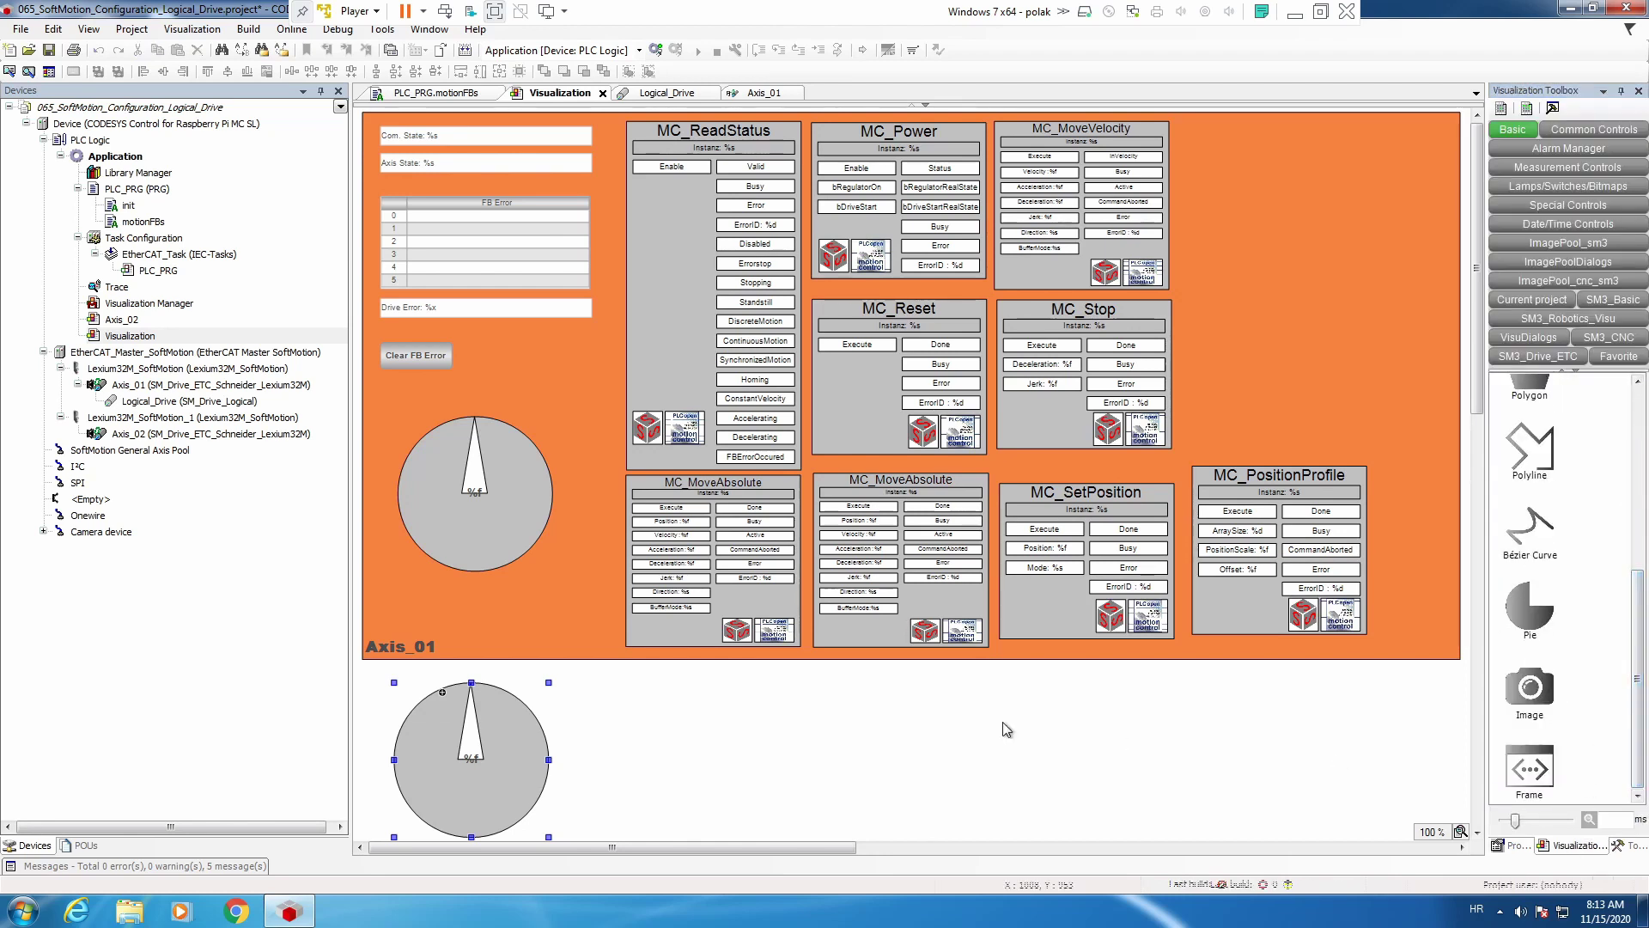
left_click(176, 112)
type("setpo")
double_click(247, 152)
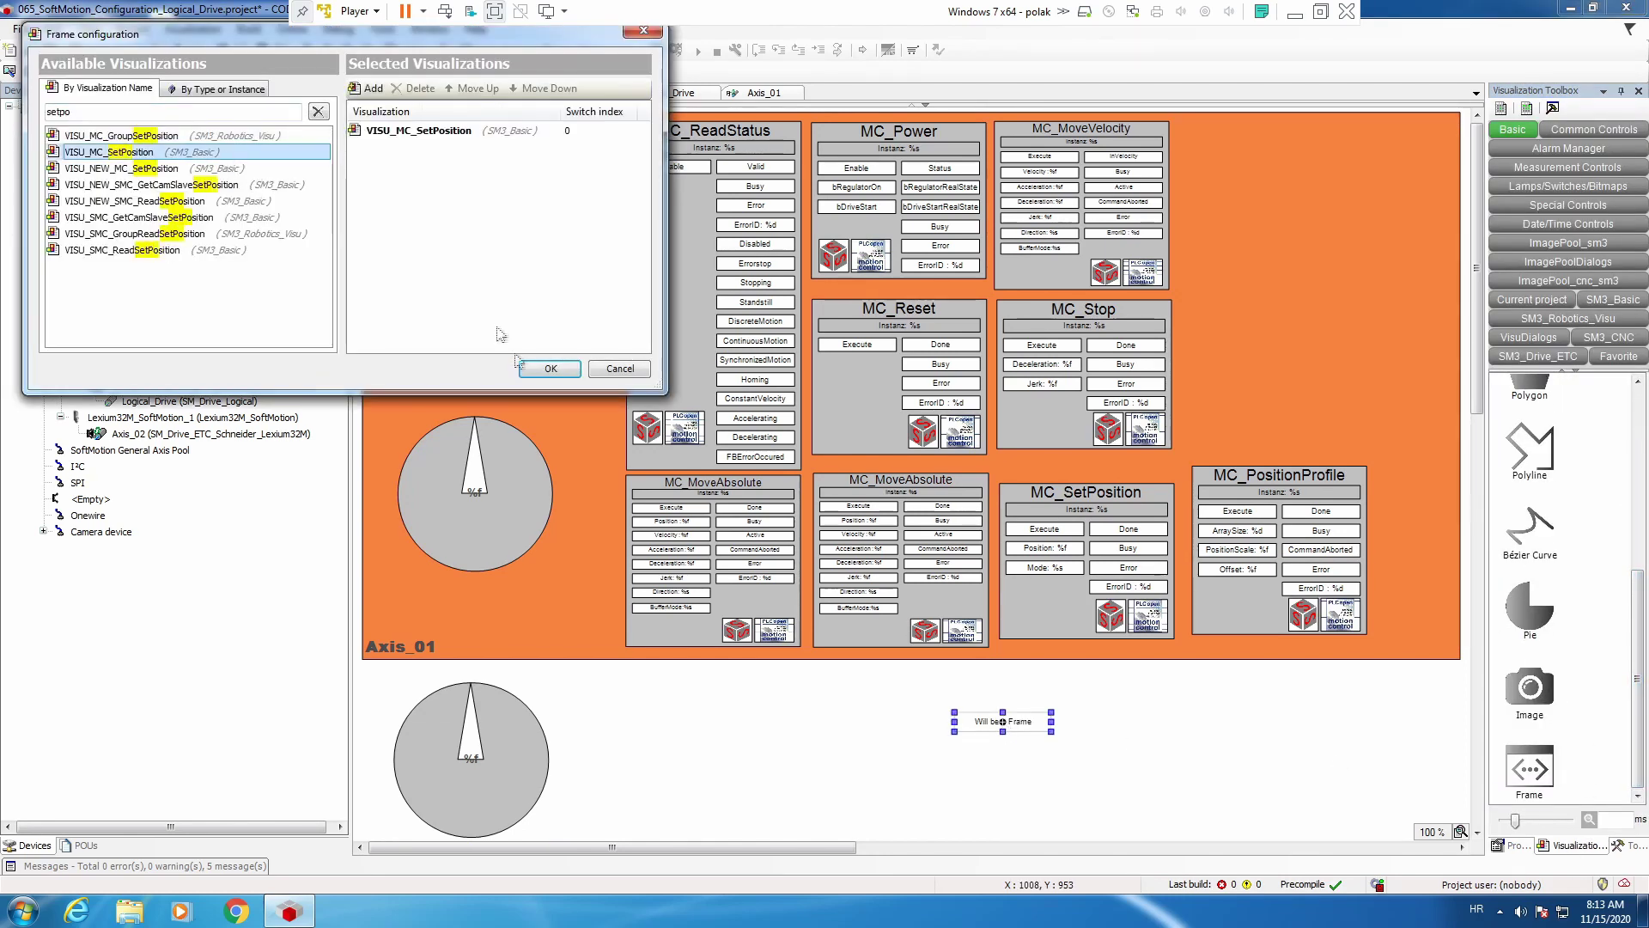
left_click(551, 369)
left_click_drag(992, 725, 1041, 692)
Step: Link the new MC_SetPosition frame to the PLC_PRG instance MC_SetPosition_Logical_Drive_01
left_click(1511, 845)
left_click(1497, 265)
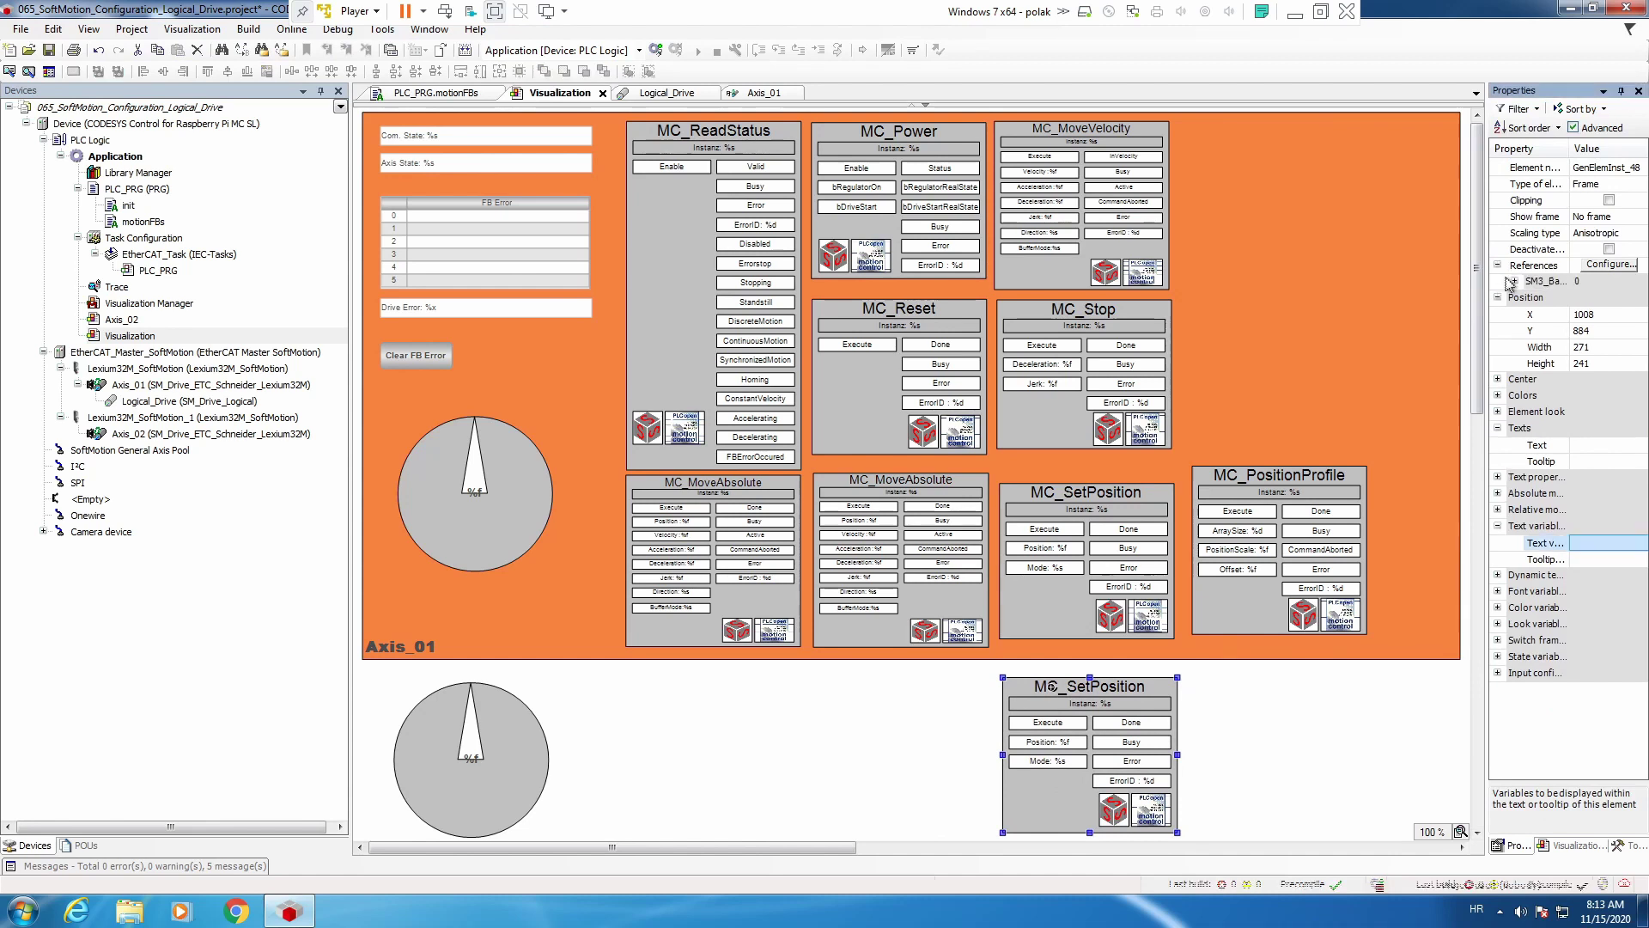
left_click(1514, 282)
left_click(1599, 298)
left_click(1638, 298)
left_click(675, 239)
left_click(689, 255)
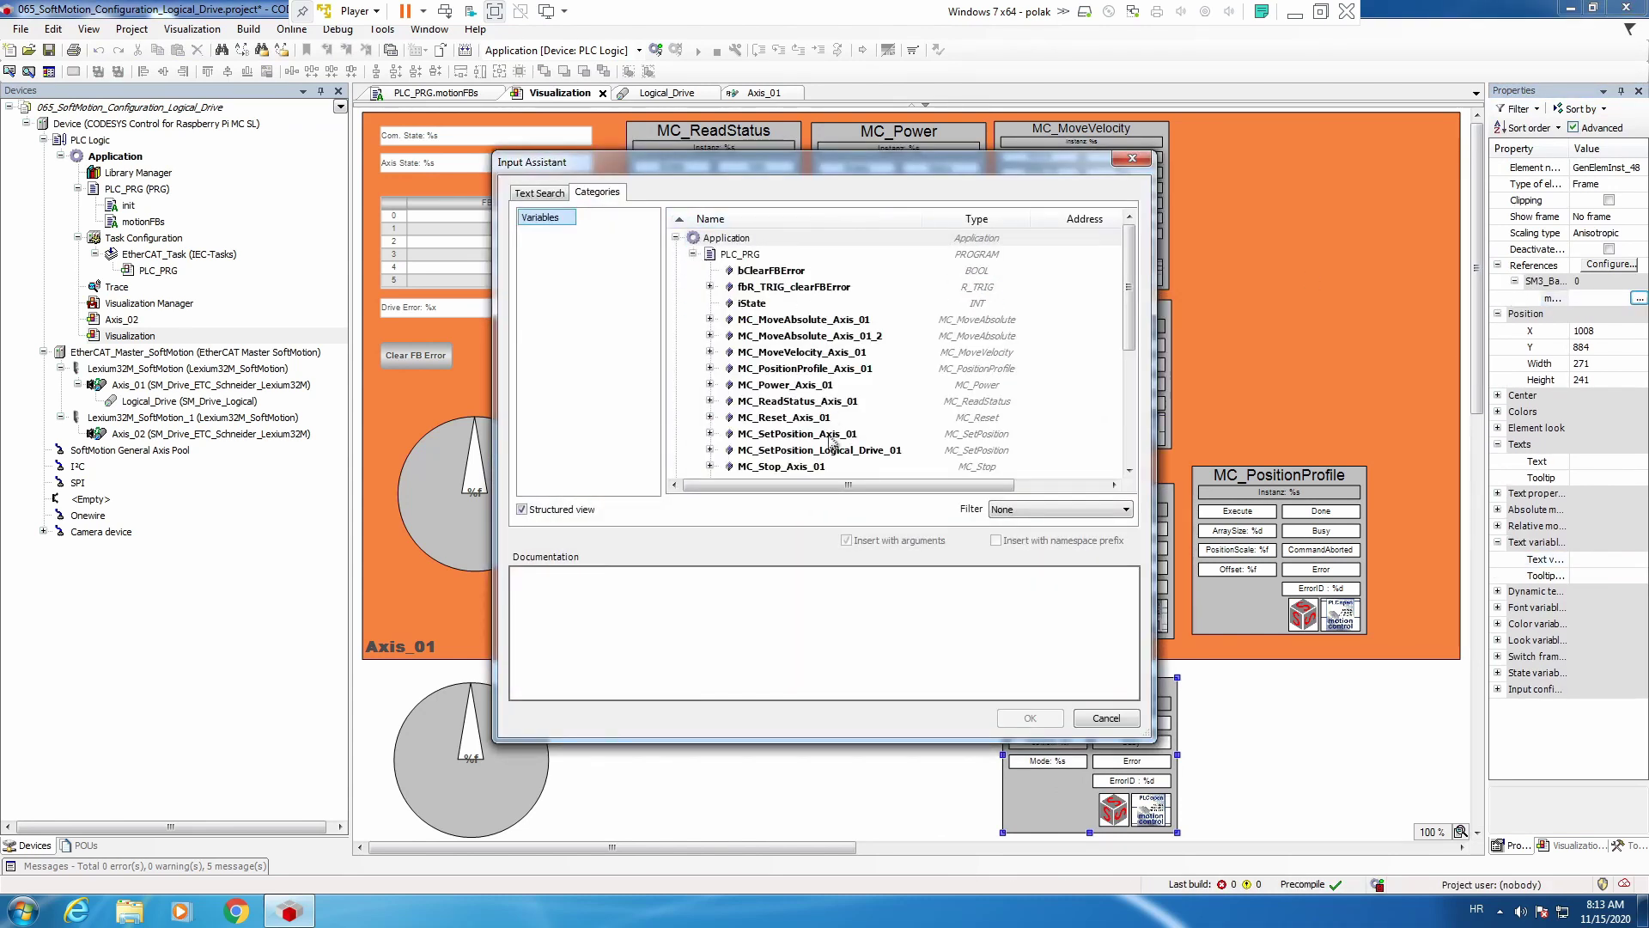
left_click(831, 447)
left_click(1044, 718)
Step: Duplicate the orange Axis_01 rectangle, resize the copy to about 1329 by 276, and place it directly below the original
left_click(514, 596)
key("ctrl+c")
key("ctrl+v")
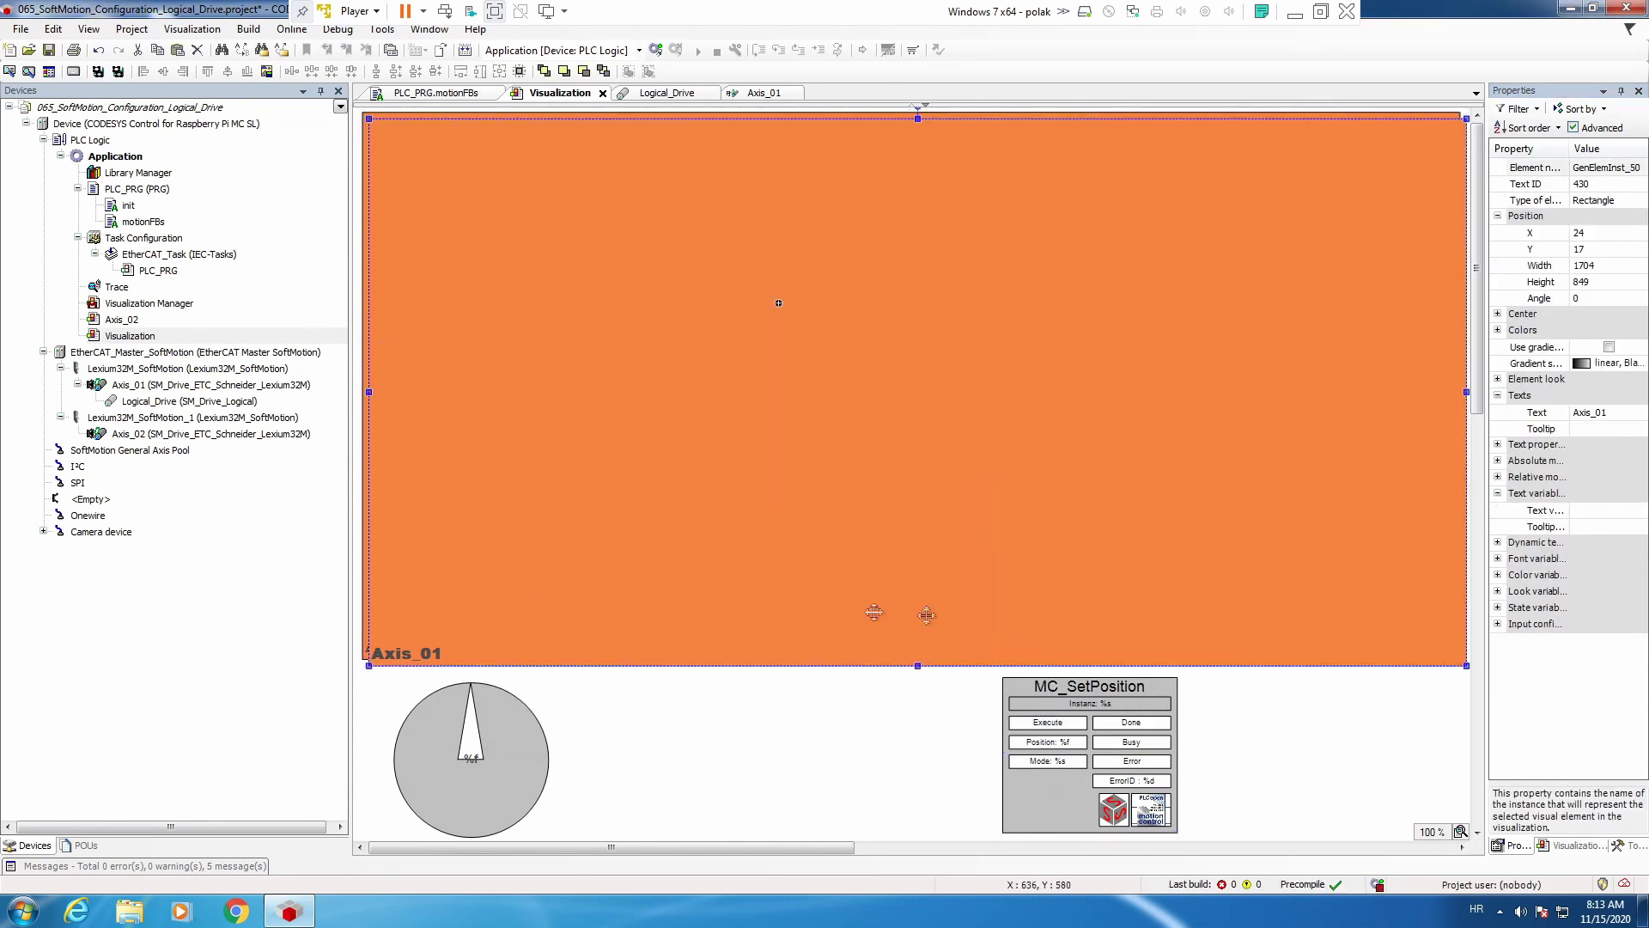
left_click_drag(914, 660, 919, 291)
left_click_drag(993, 163, 1103, 729)
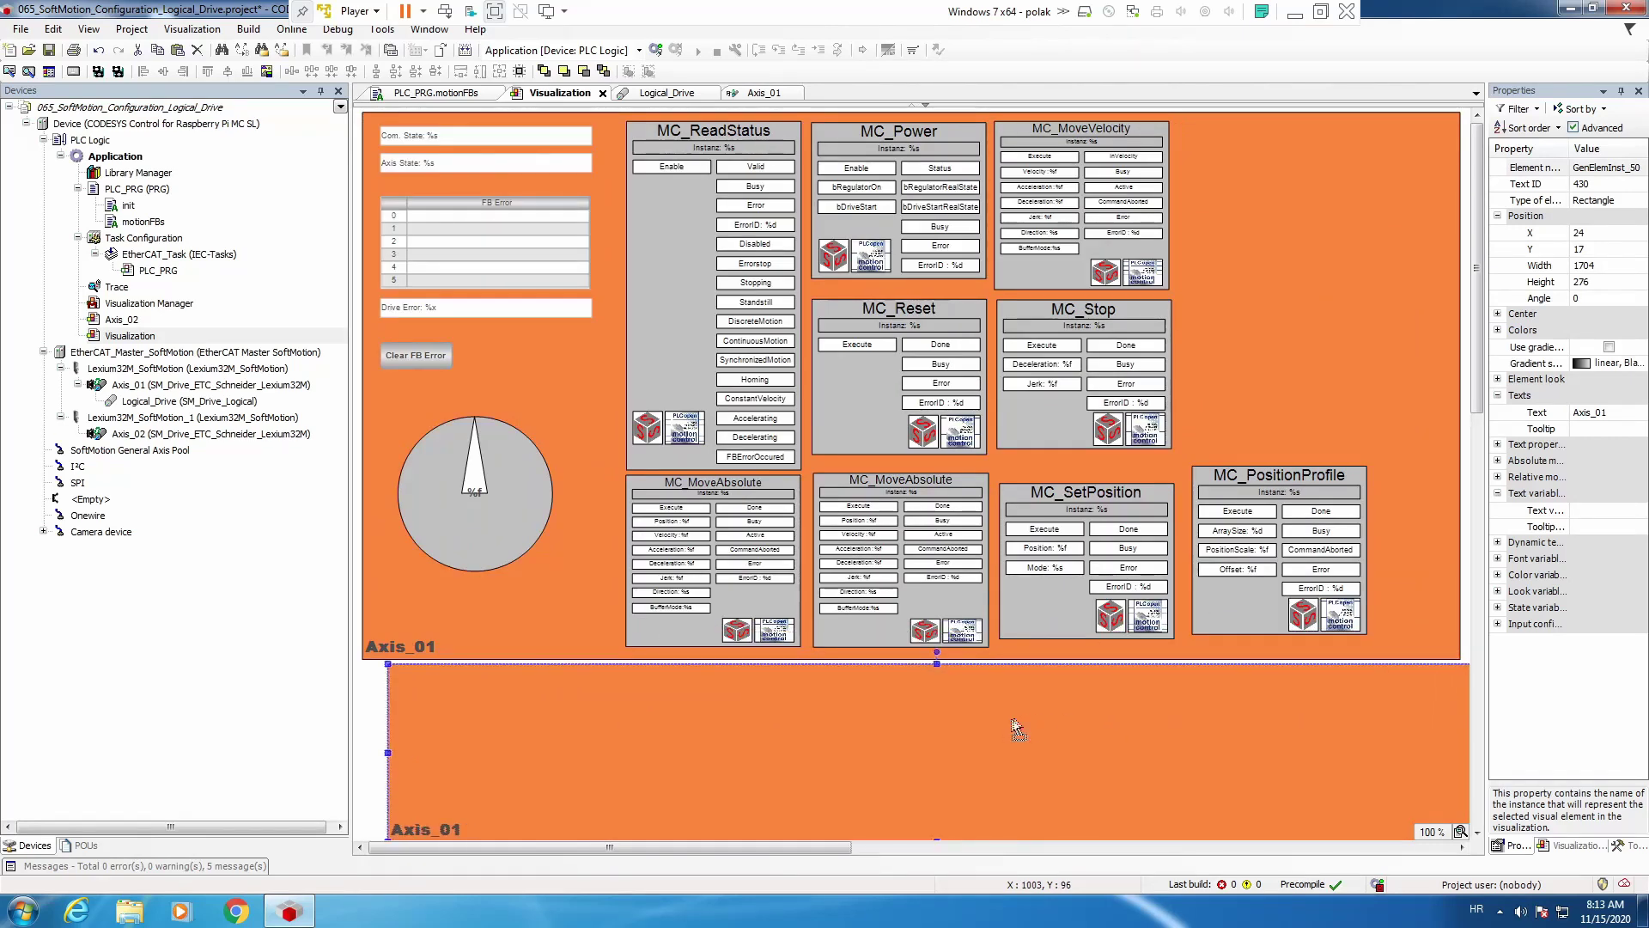
left_click_drag(1460, 754, 1221, 756)
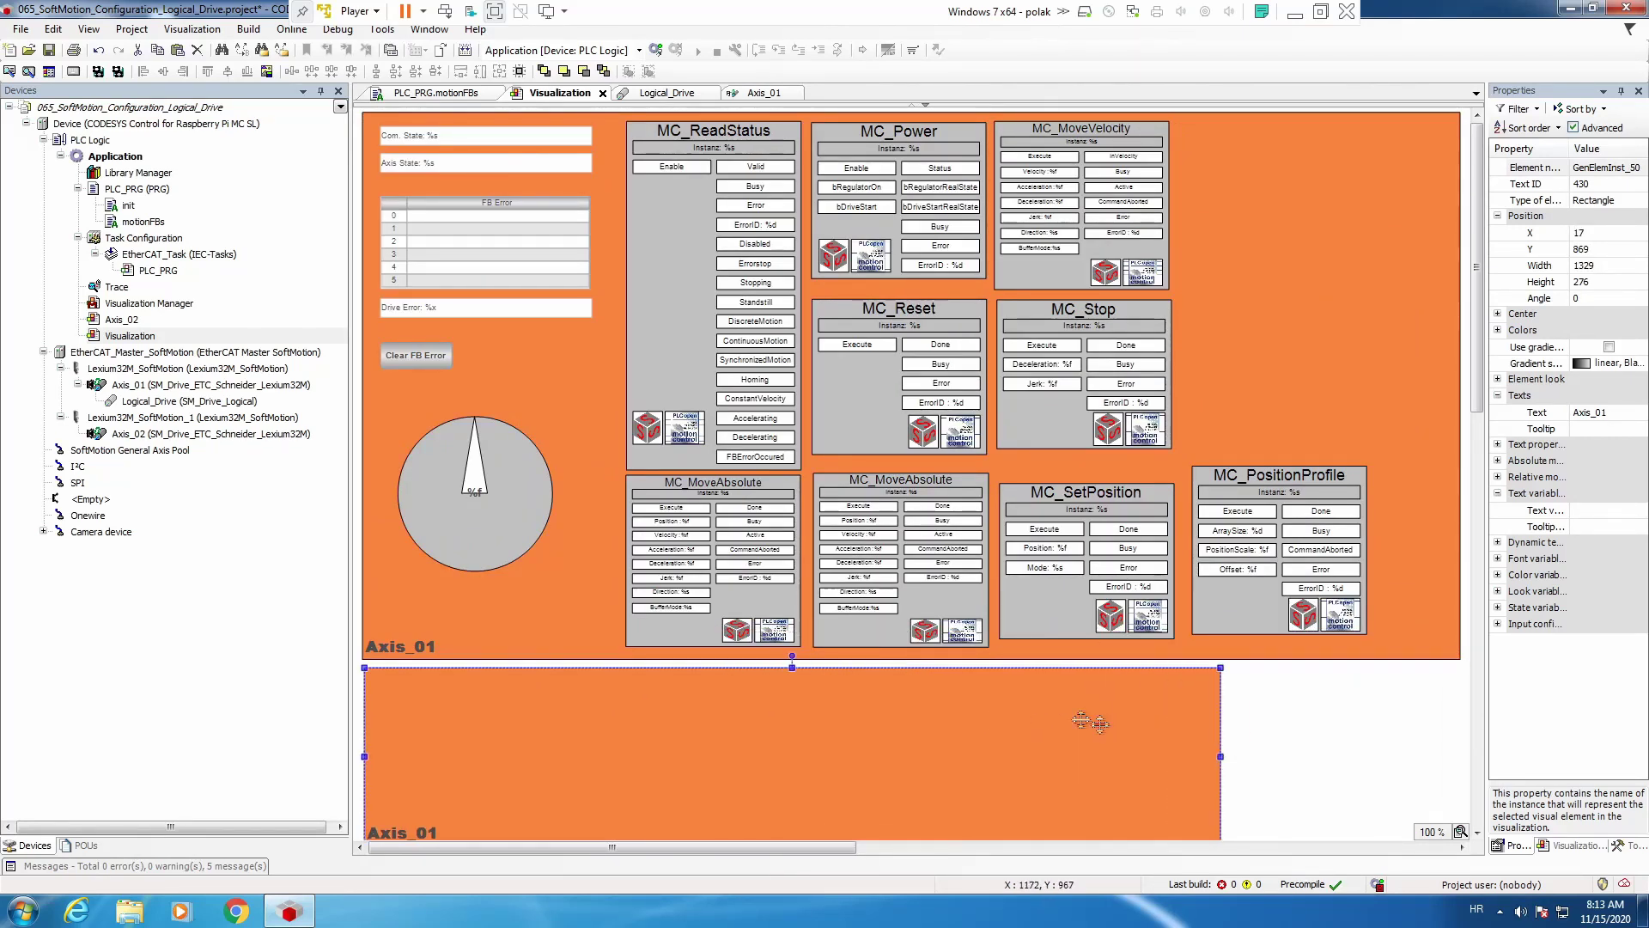
Step: Send the copied rectangle behind the new dial and MC_SetPosition frame, and increase its height to about 307
right_click(982, 725)
mouse_move(1031, 762)
left_click(1207, 795)
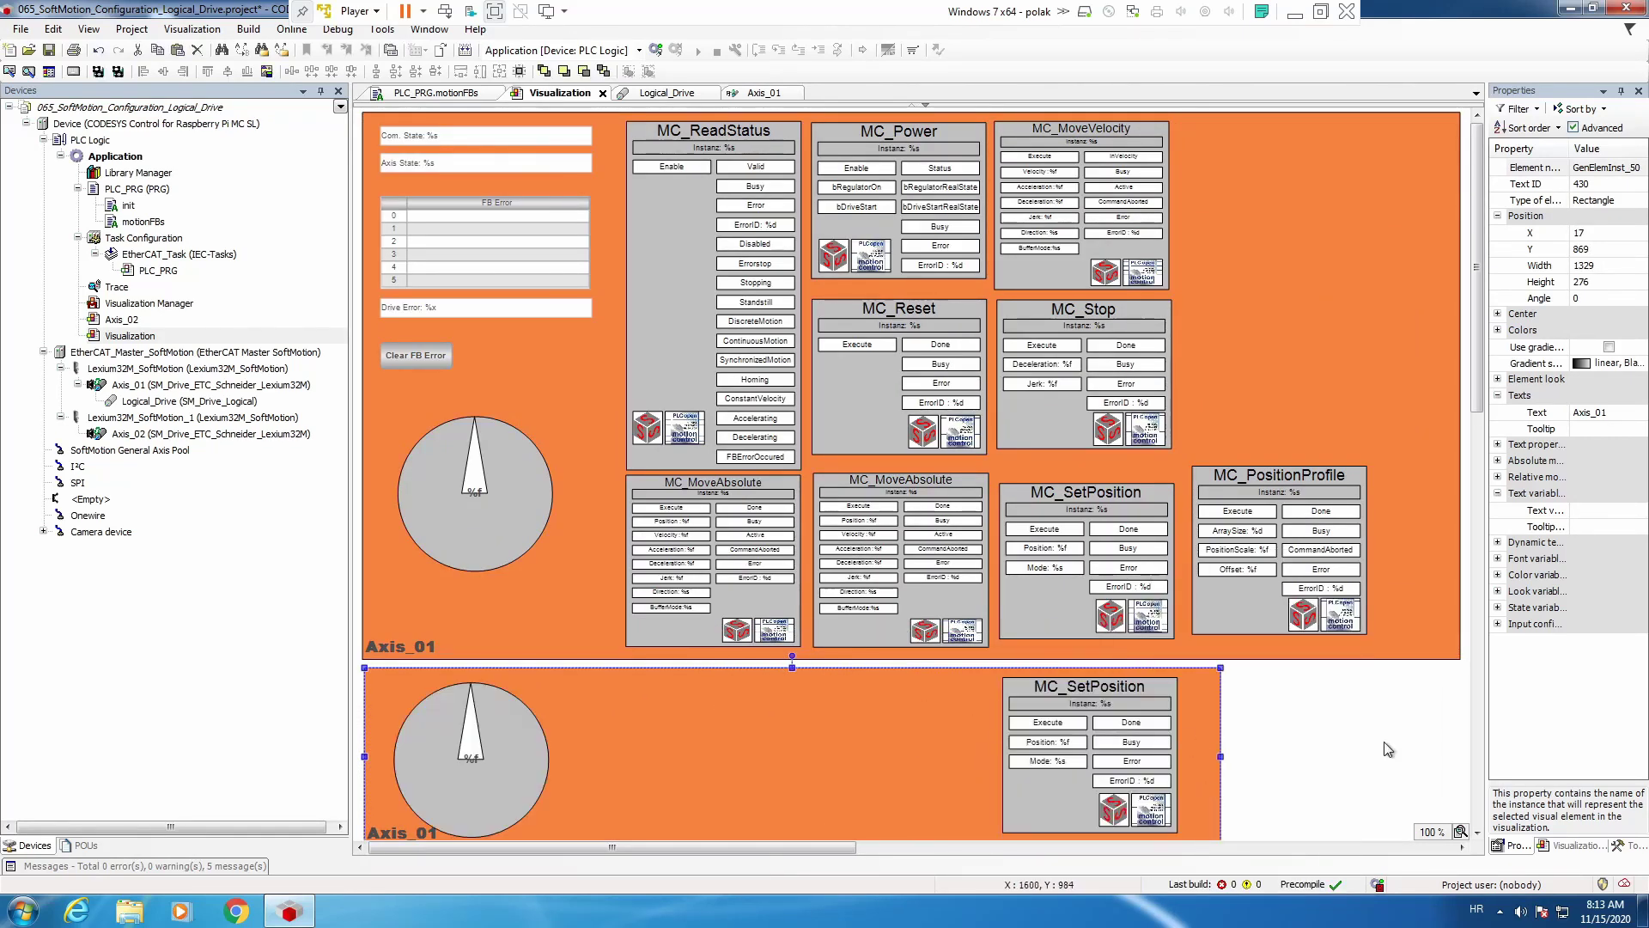
scroll(1117, 749, "down", 2)
left_click_drag(792, 714, 792, 734)
Step: Change the lower rectangle's label to "Logical Drive of Axis_01"
left_click(392, 721)
left_click_drag(426, 726, 417, 726)
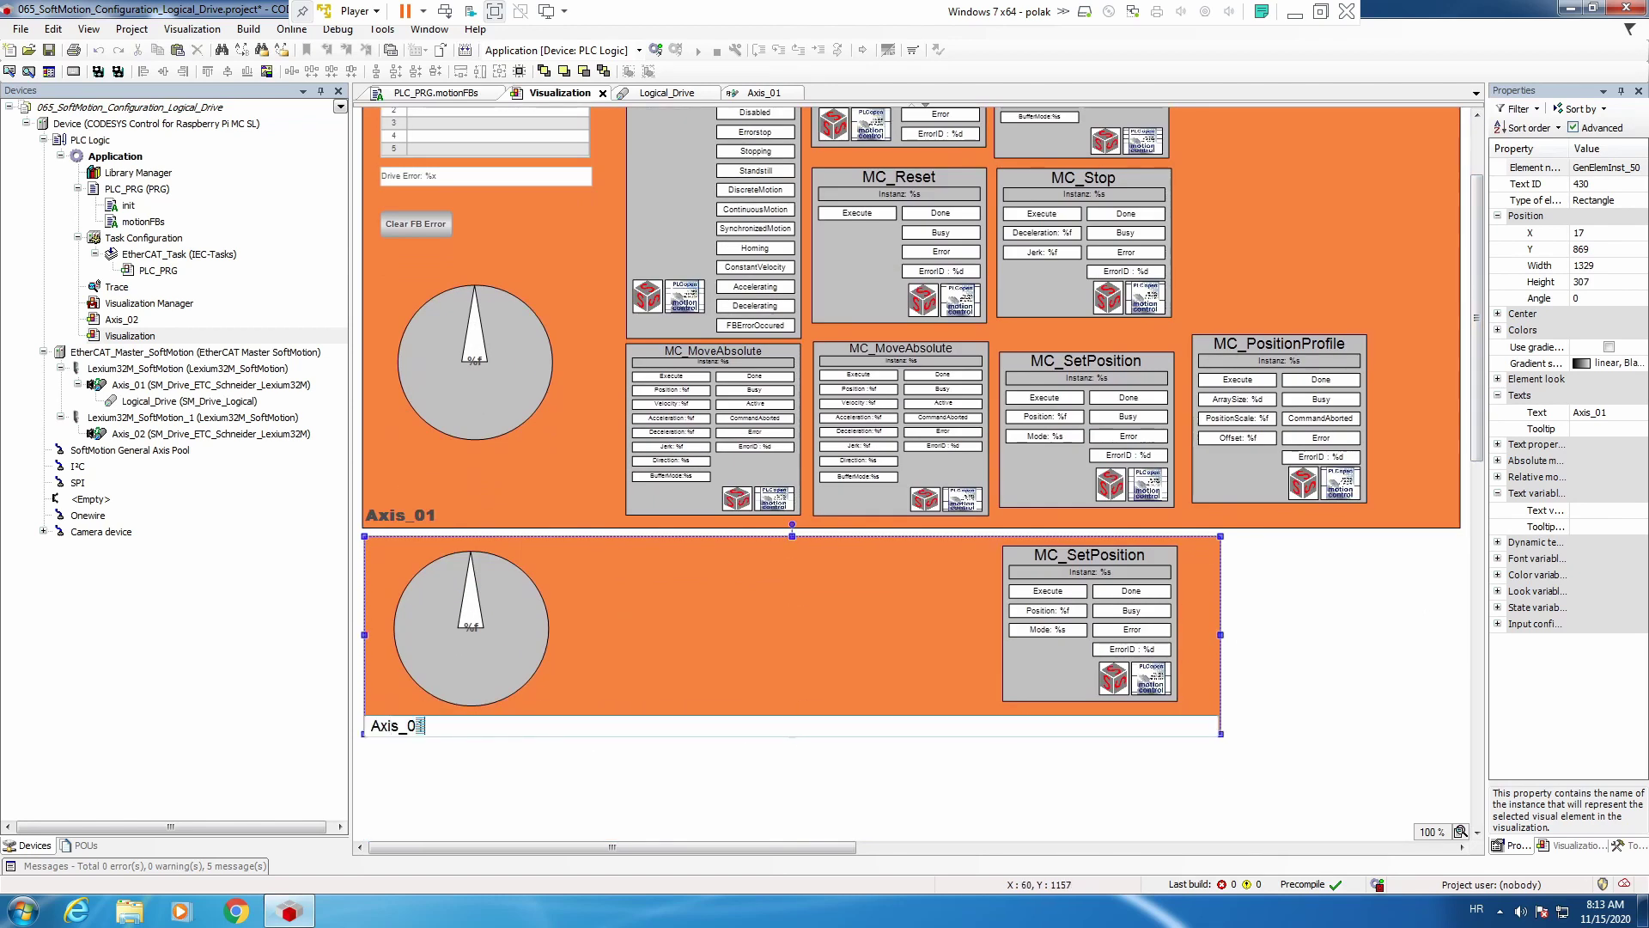
key("ctrl+a")
type("L")
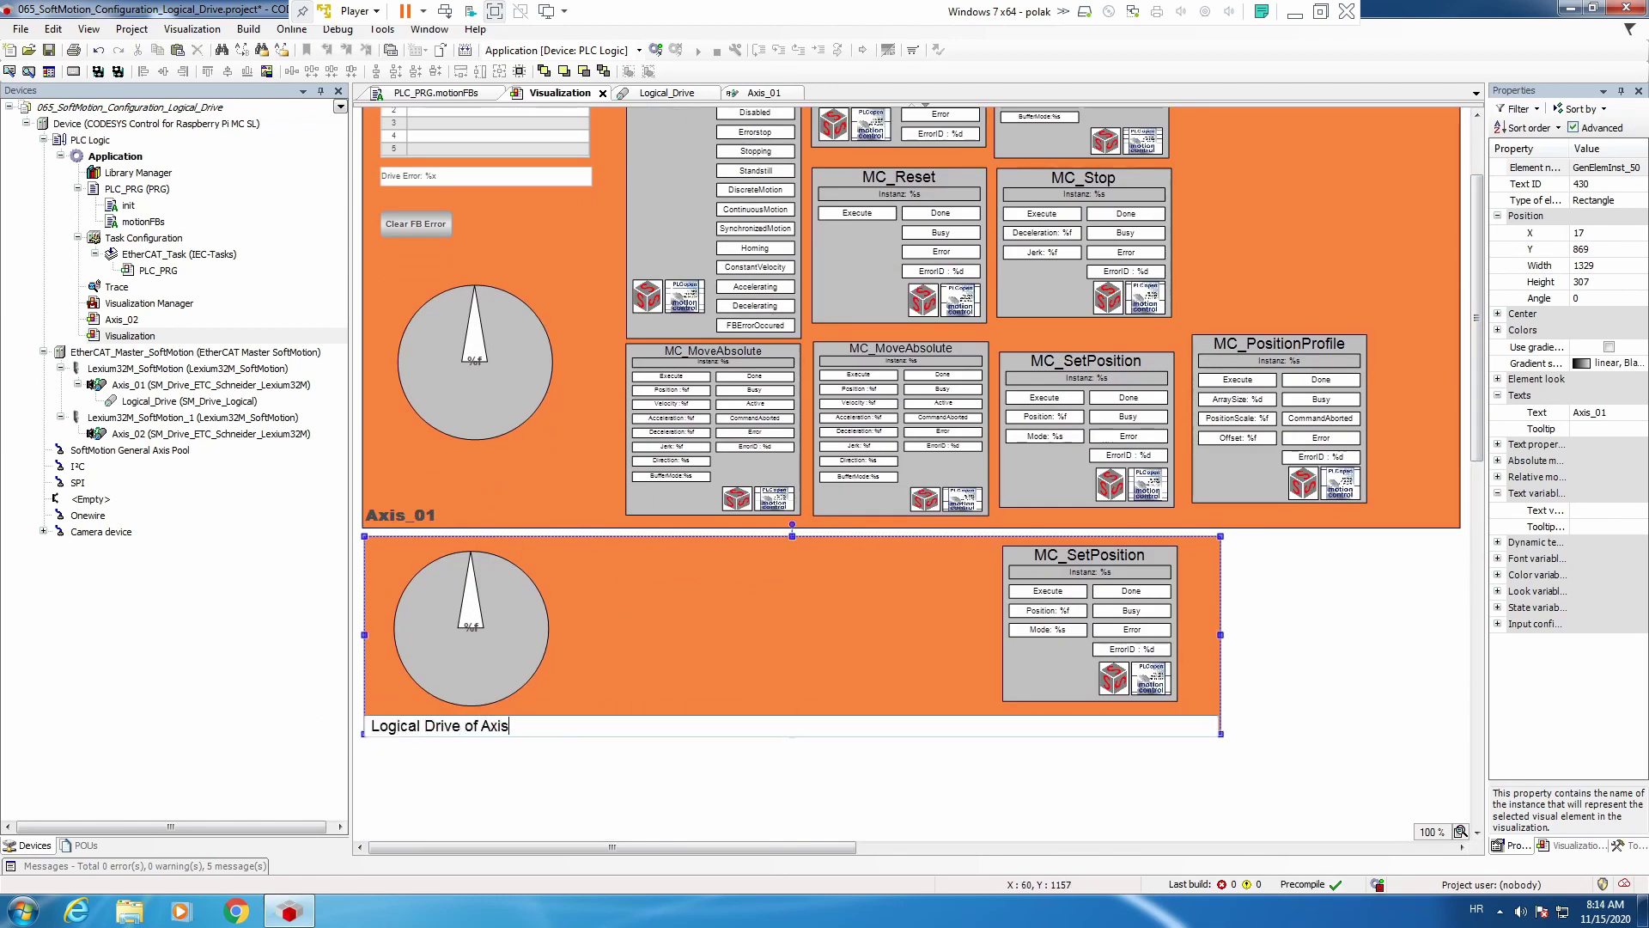
key("Return")
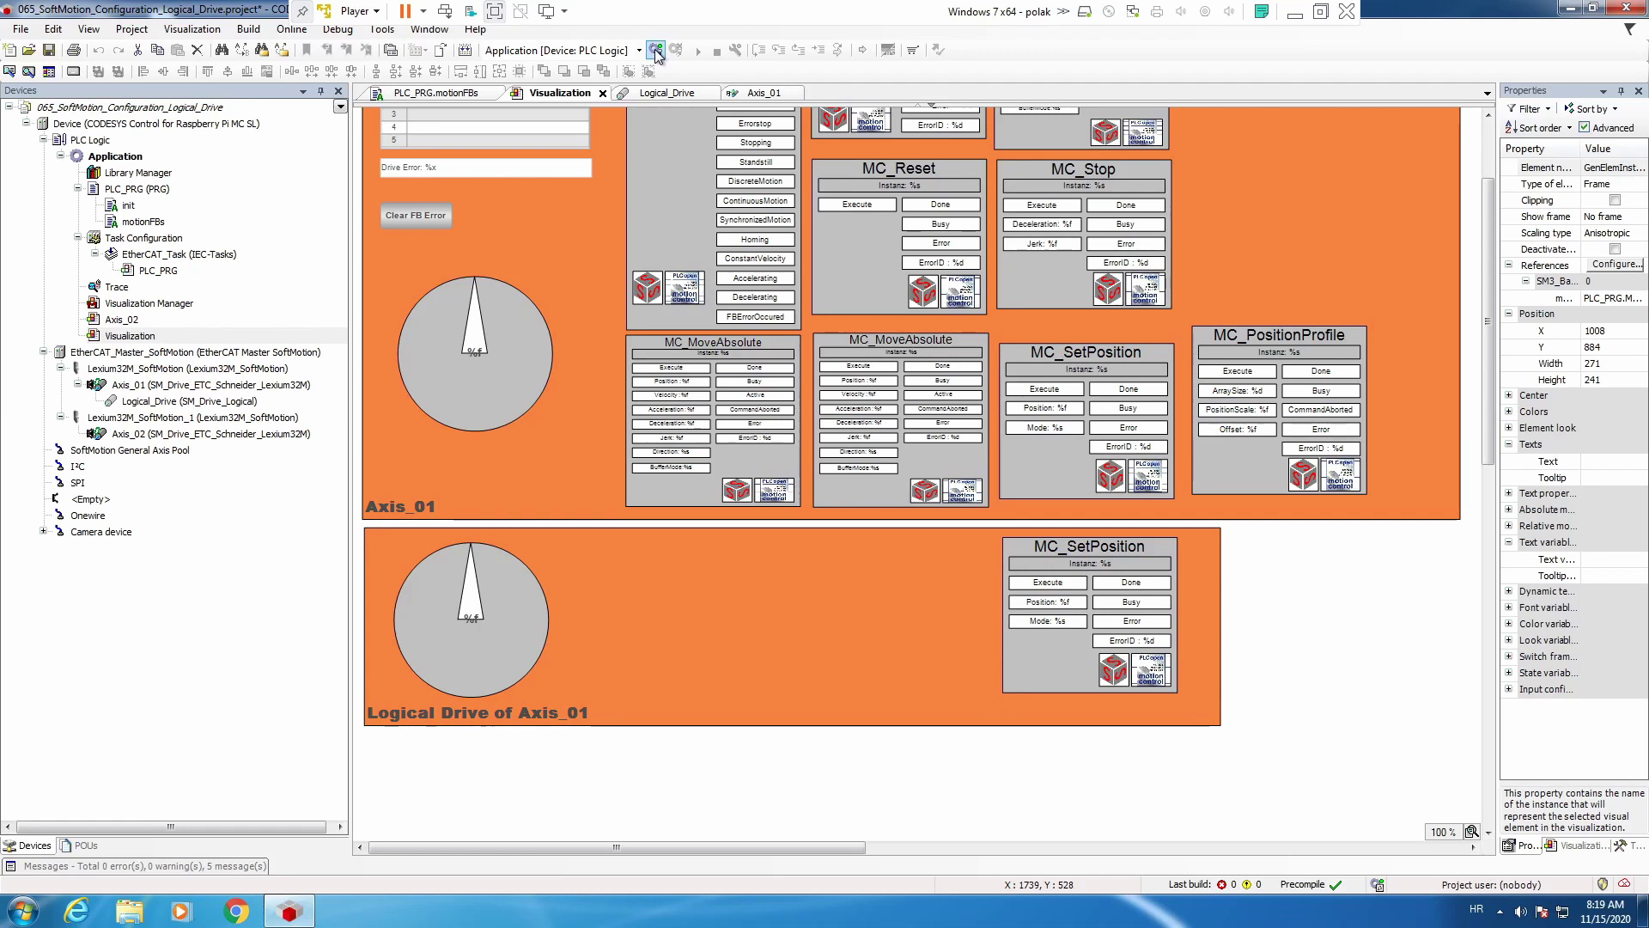
Step: Log in to the controller, confirm the login prompt, and start the application
left_click(655, 49)
left_click(811, 491)
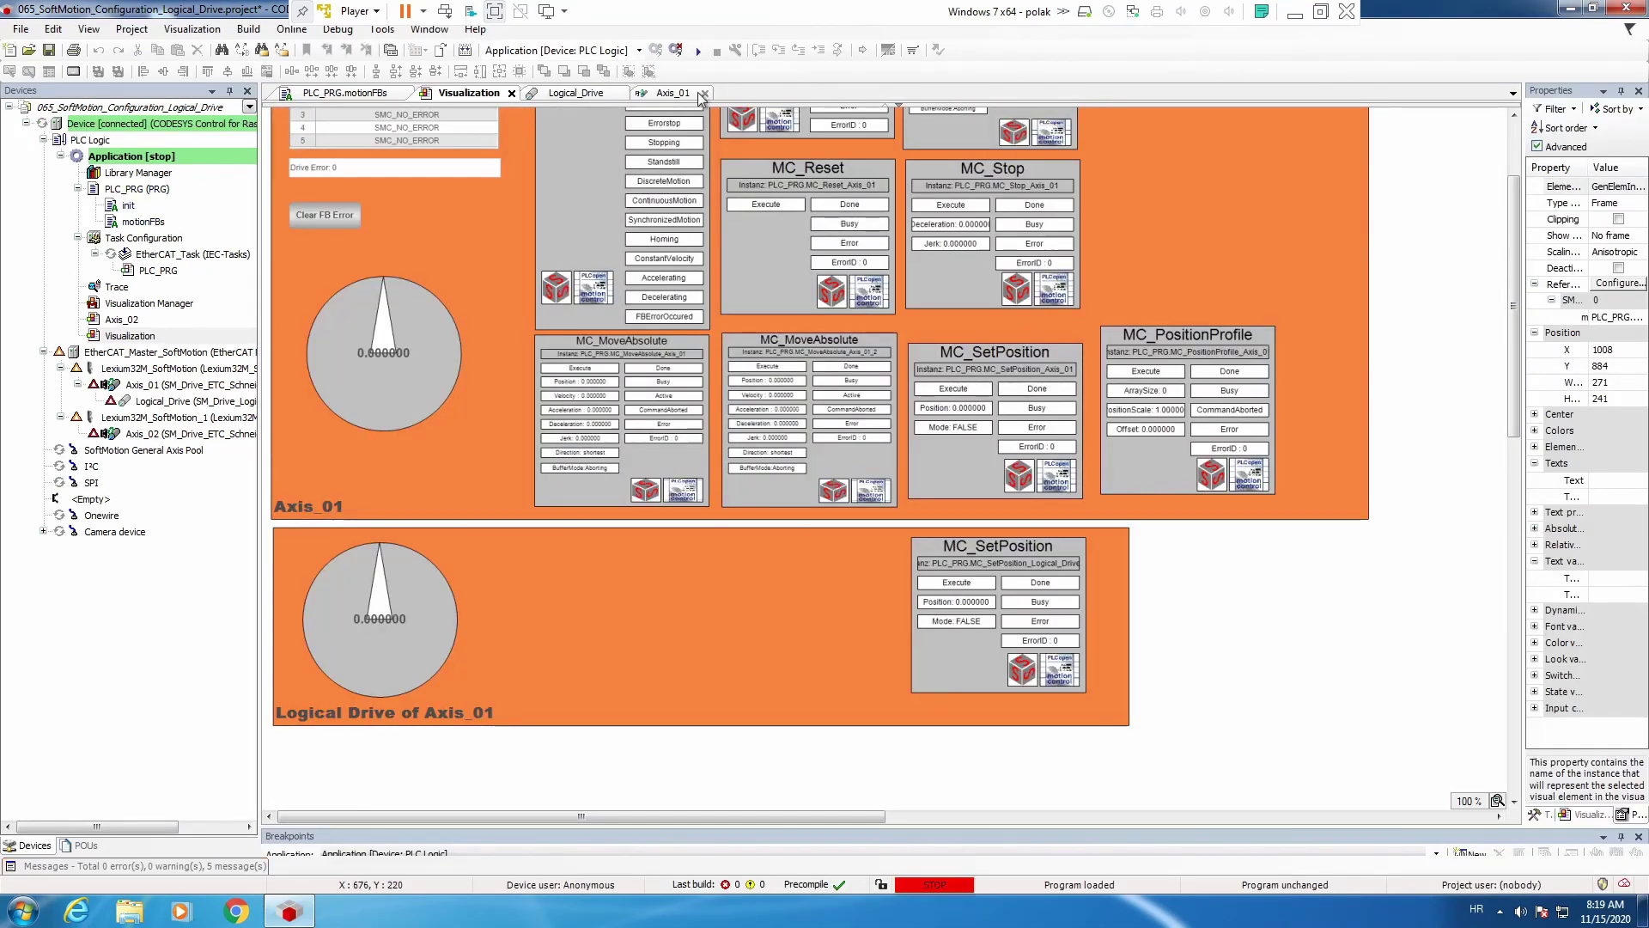
left_click(696, 52)
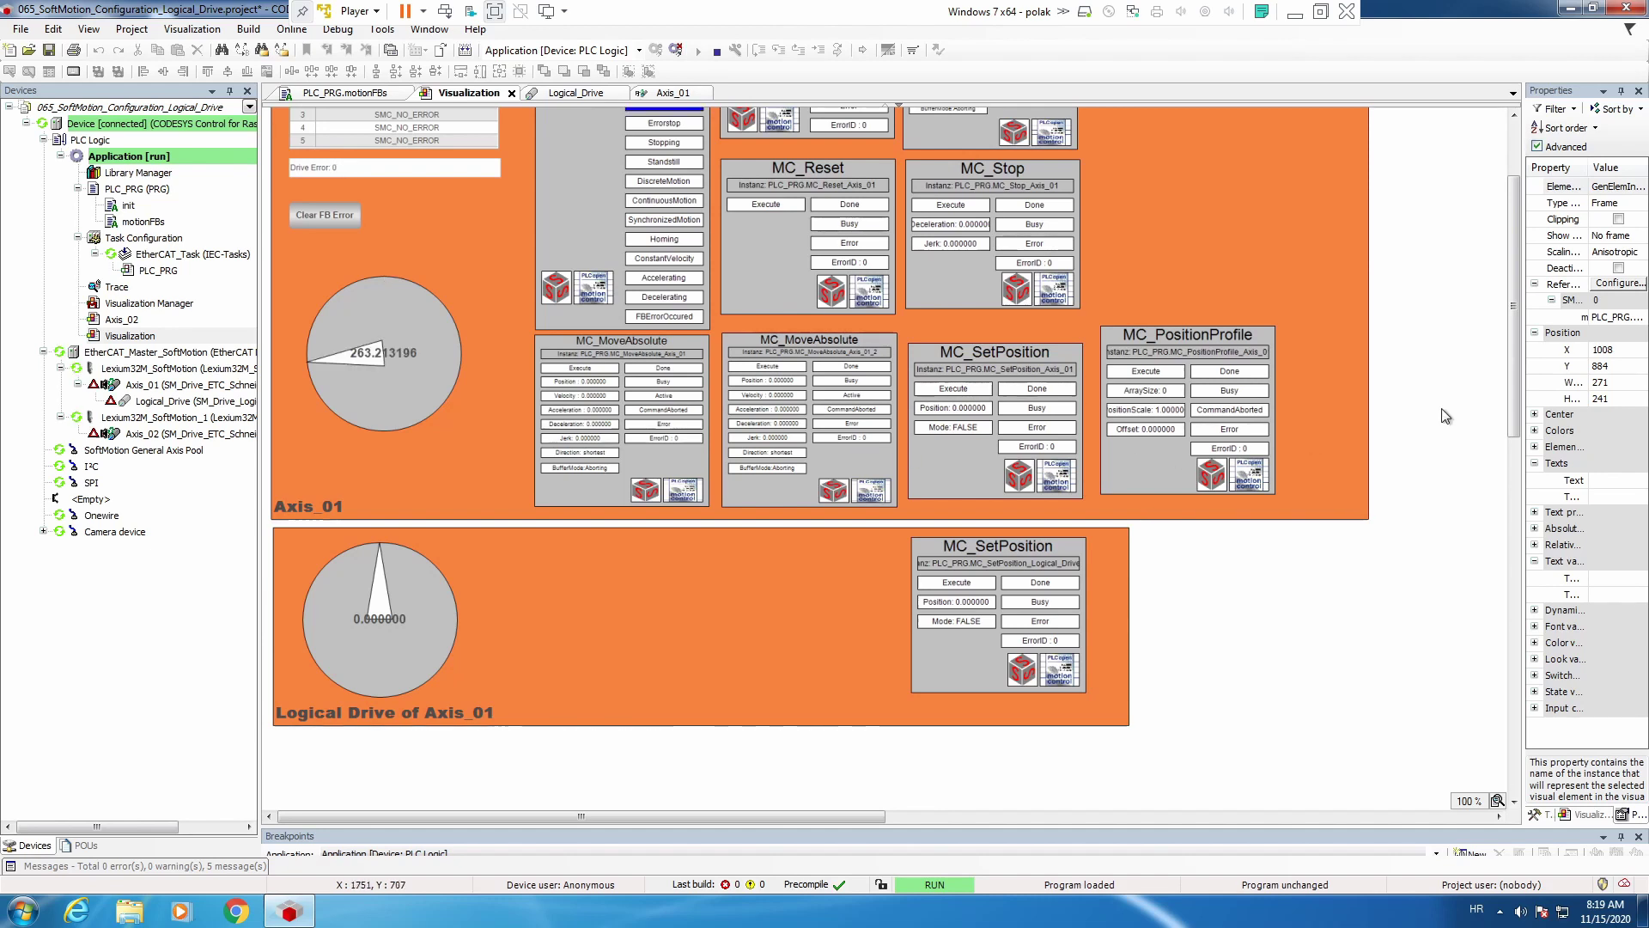
Step: Power on Axis_01 with its regulator and drive start enabled, and zero its position with the Axis_01 MC_SetPosition block
scroll(1517, 401, "up", 3)
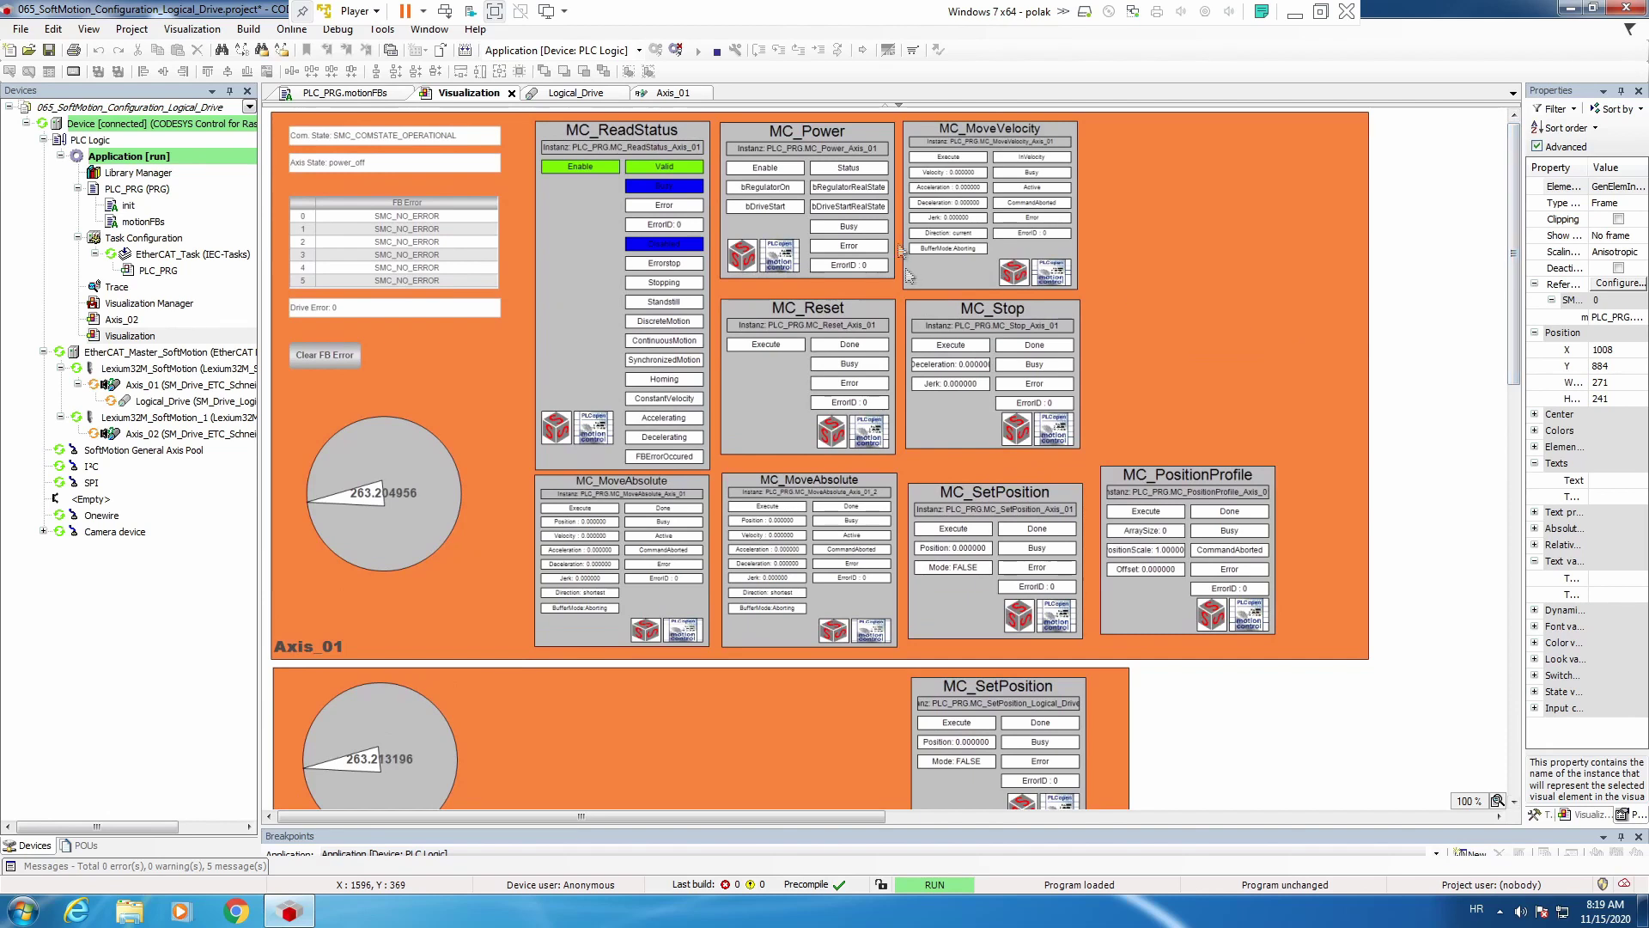
left_click(765, 170)
left_click(771, 207)
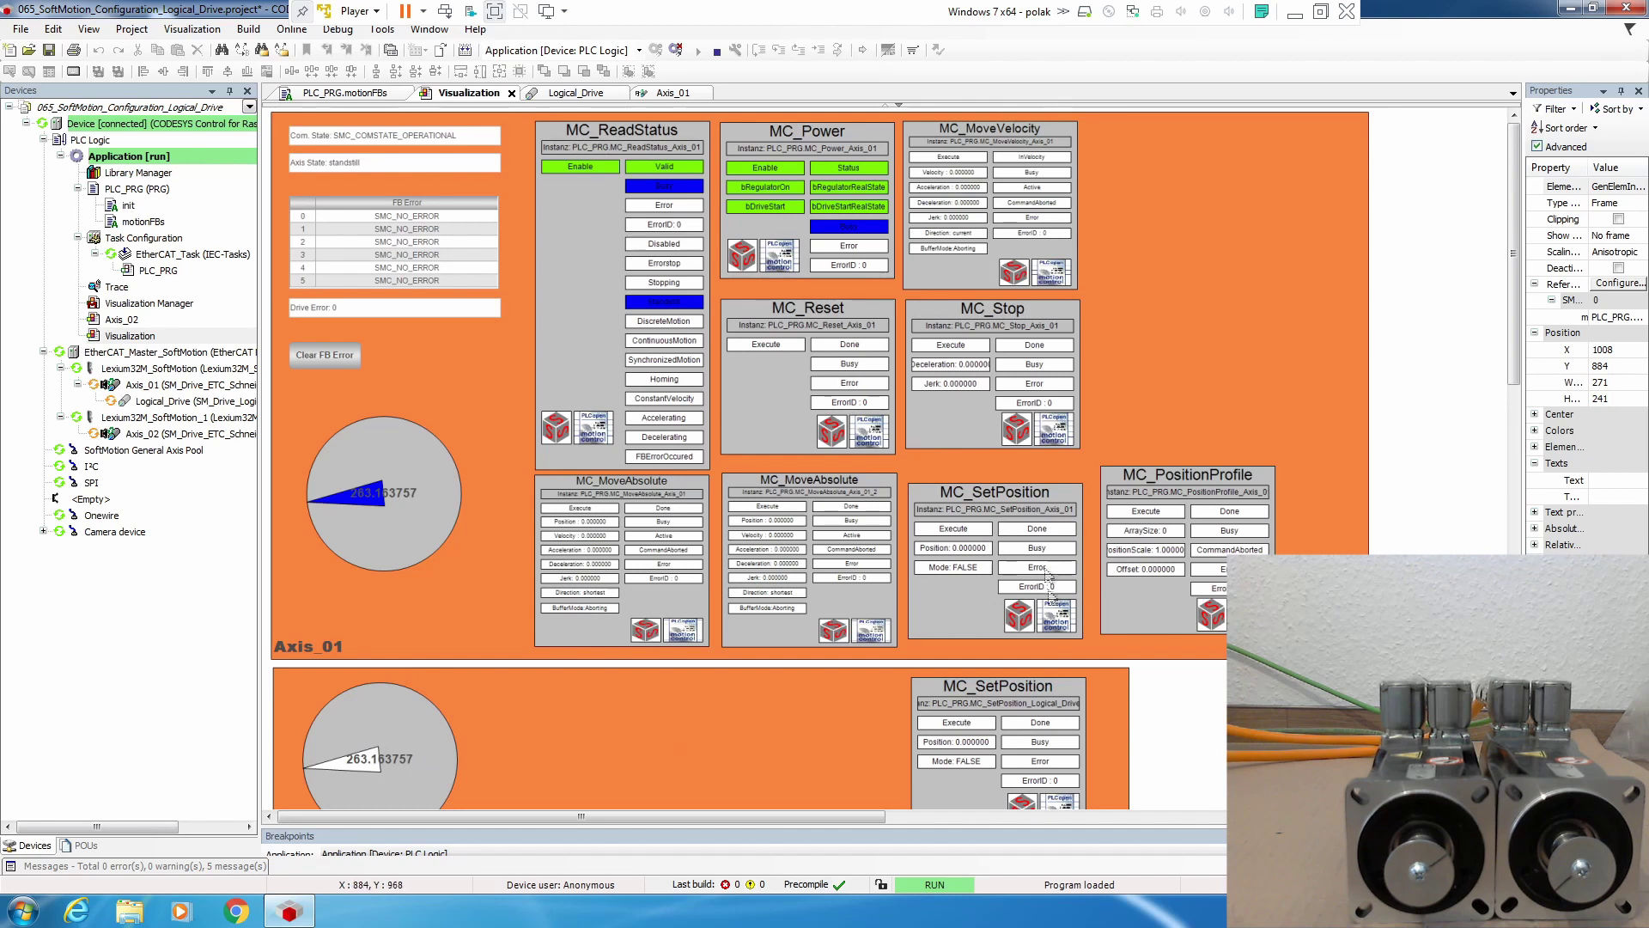
left_click(954, 529)
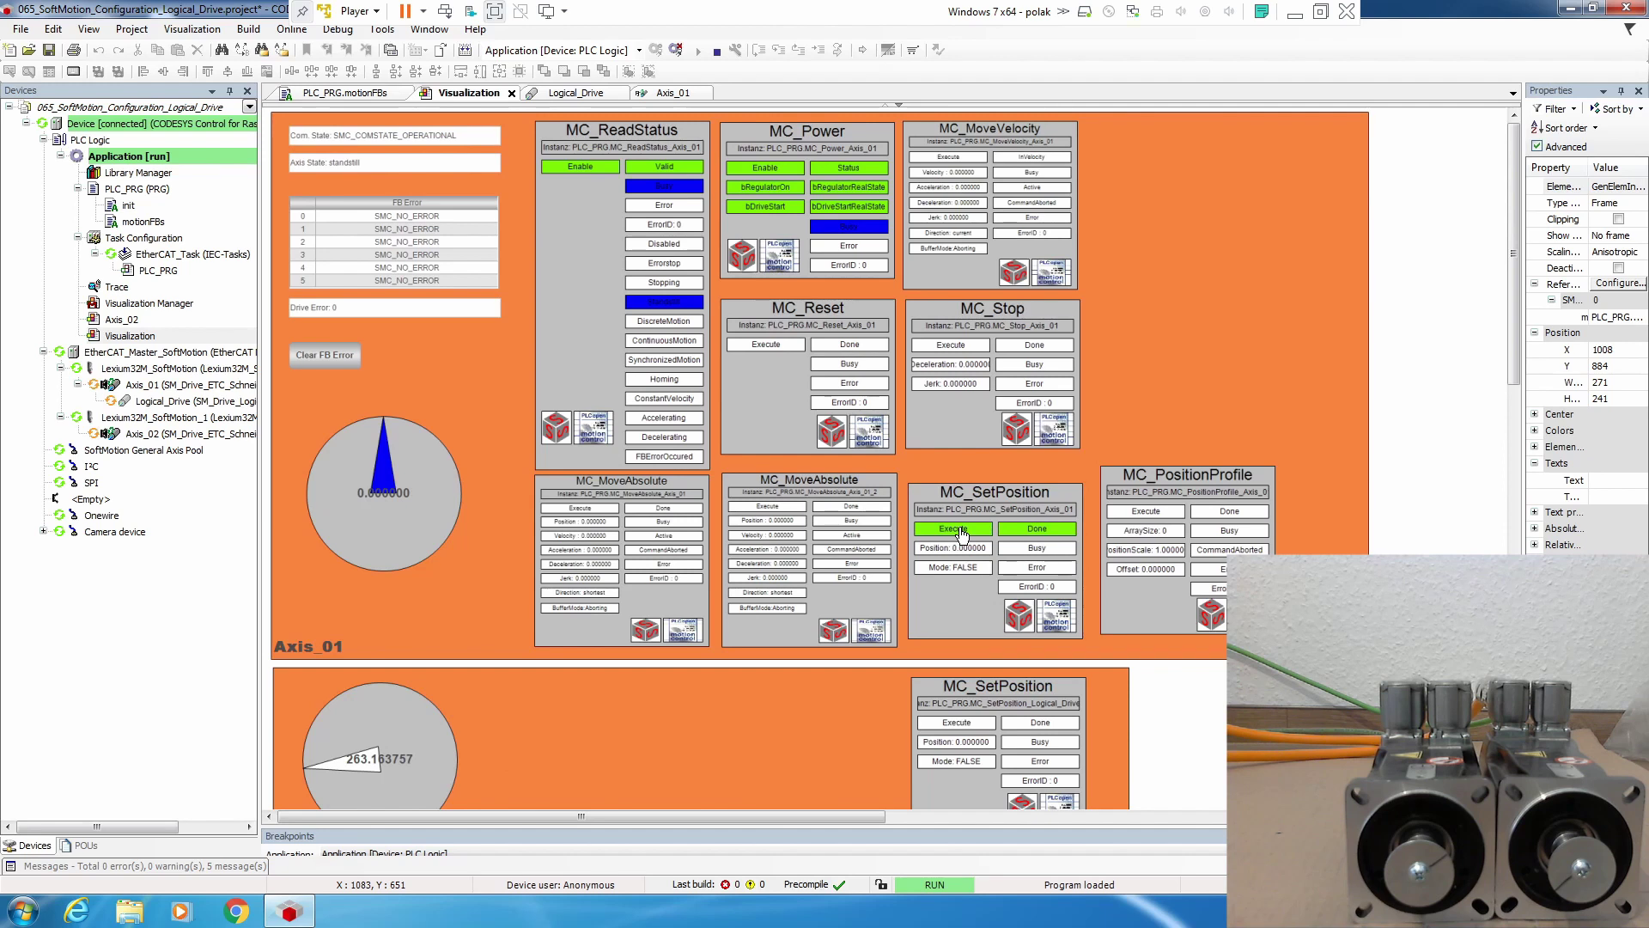
left_click(961, 532)
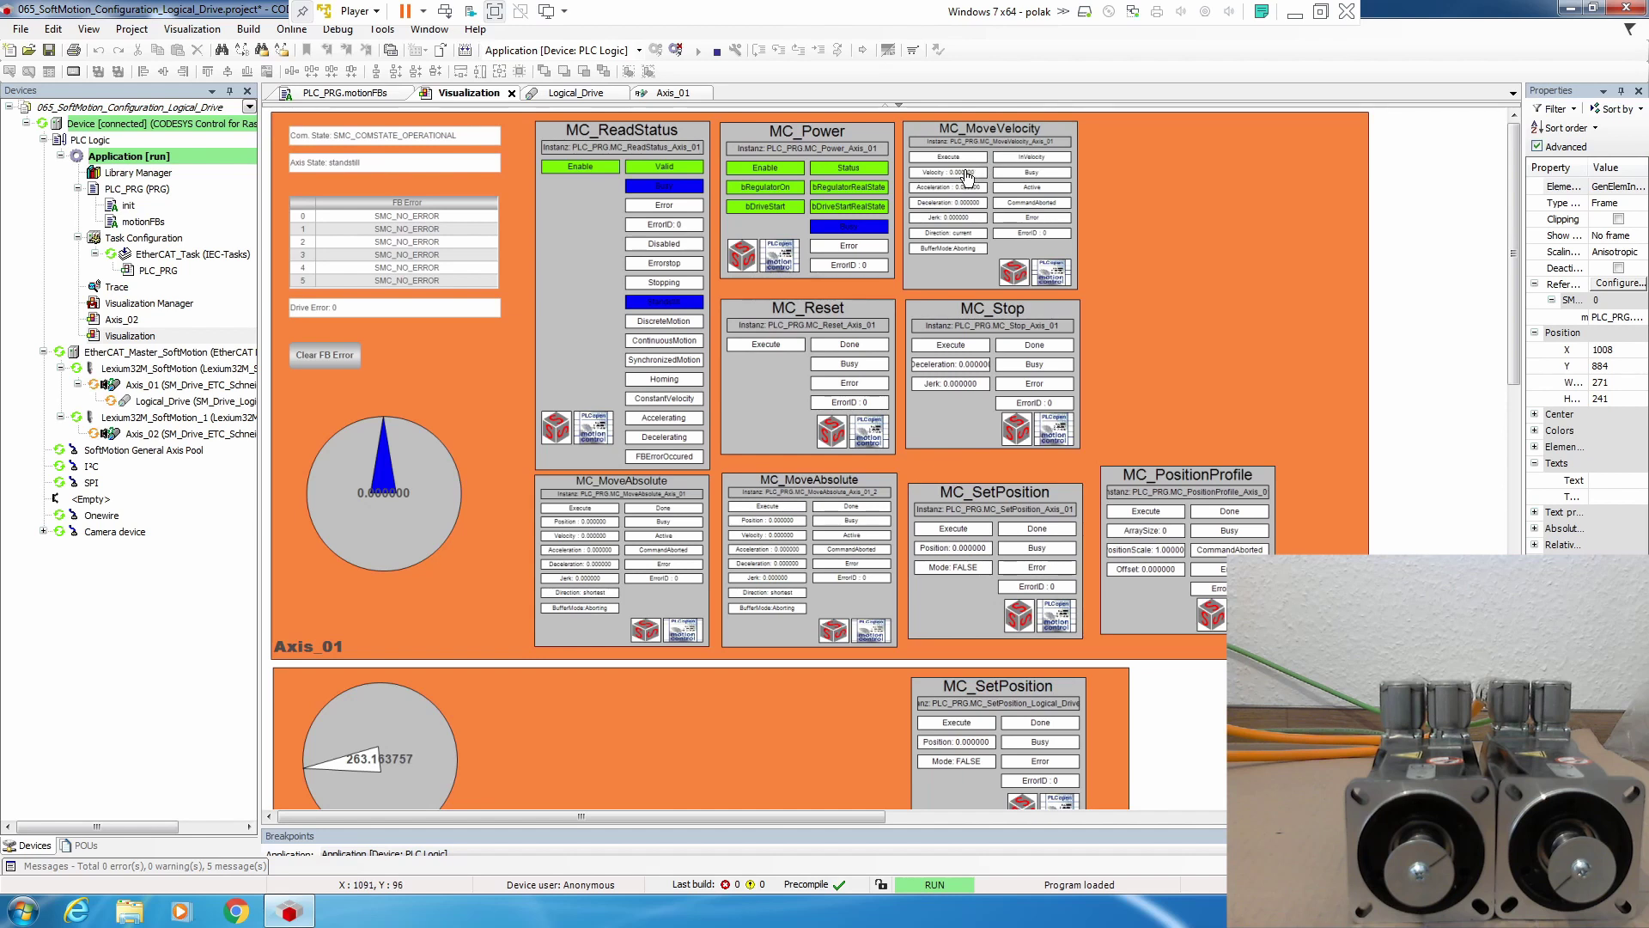
Step: Set the Axis_01 MC_MoveVelocity block to velocity 20, acceleration 100 and deceleration 100, and execute the motion
left_click(968, 179)
key("Return")
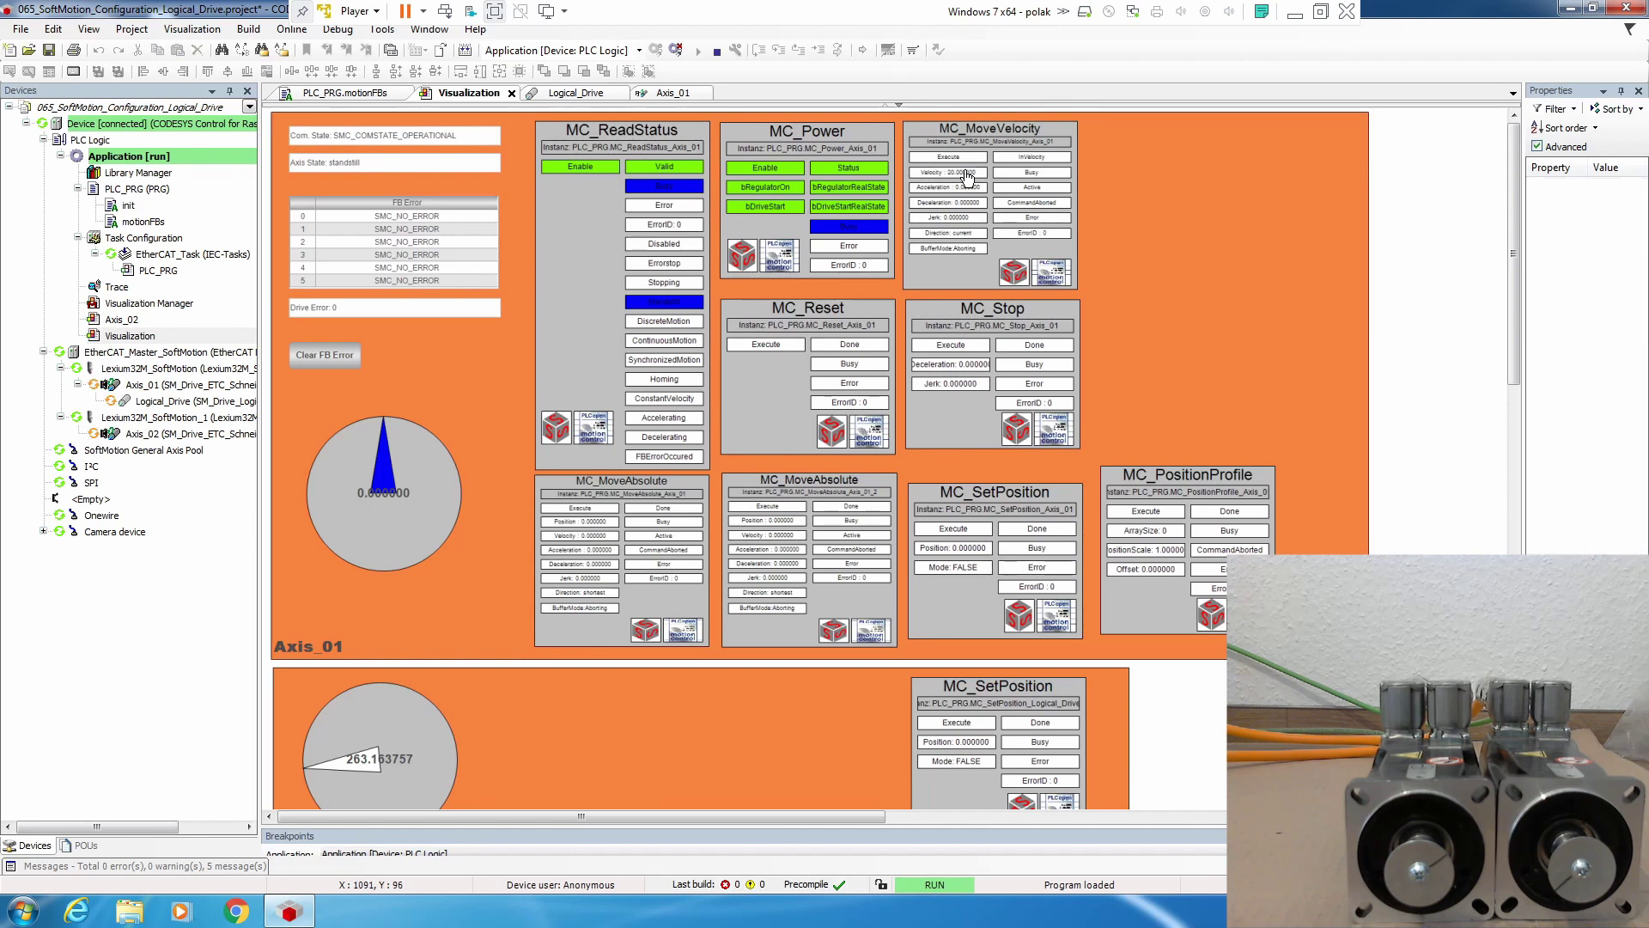
left_click(964, 191)
key("Return")
left_click(952, 205)
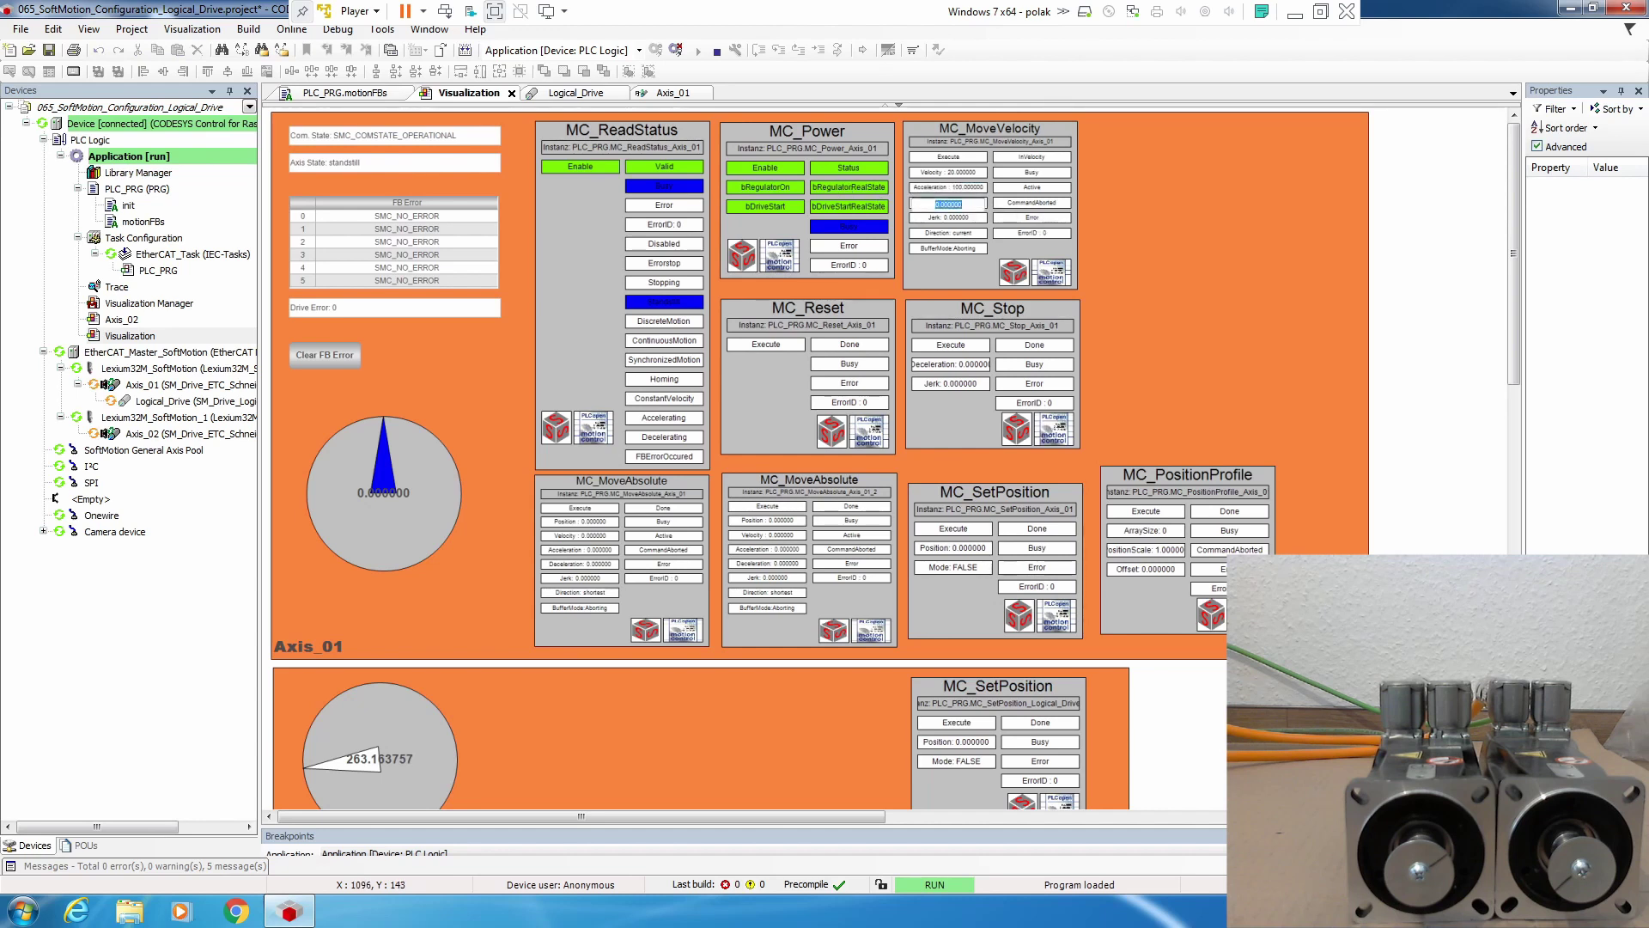
type("1")
key("Escape")
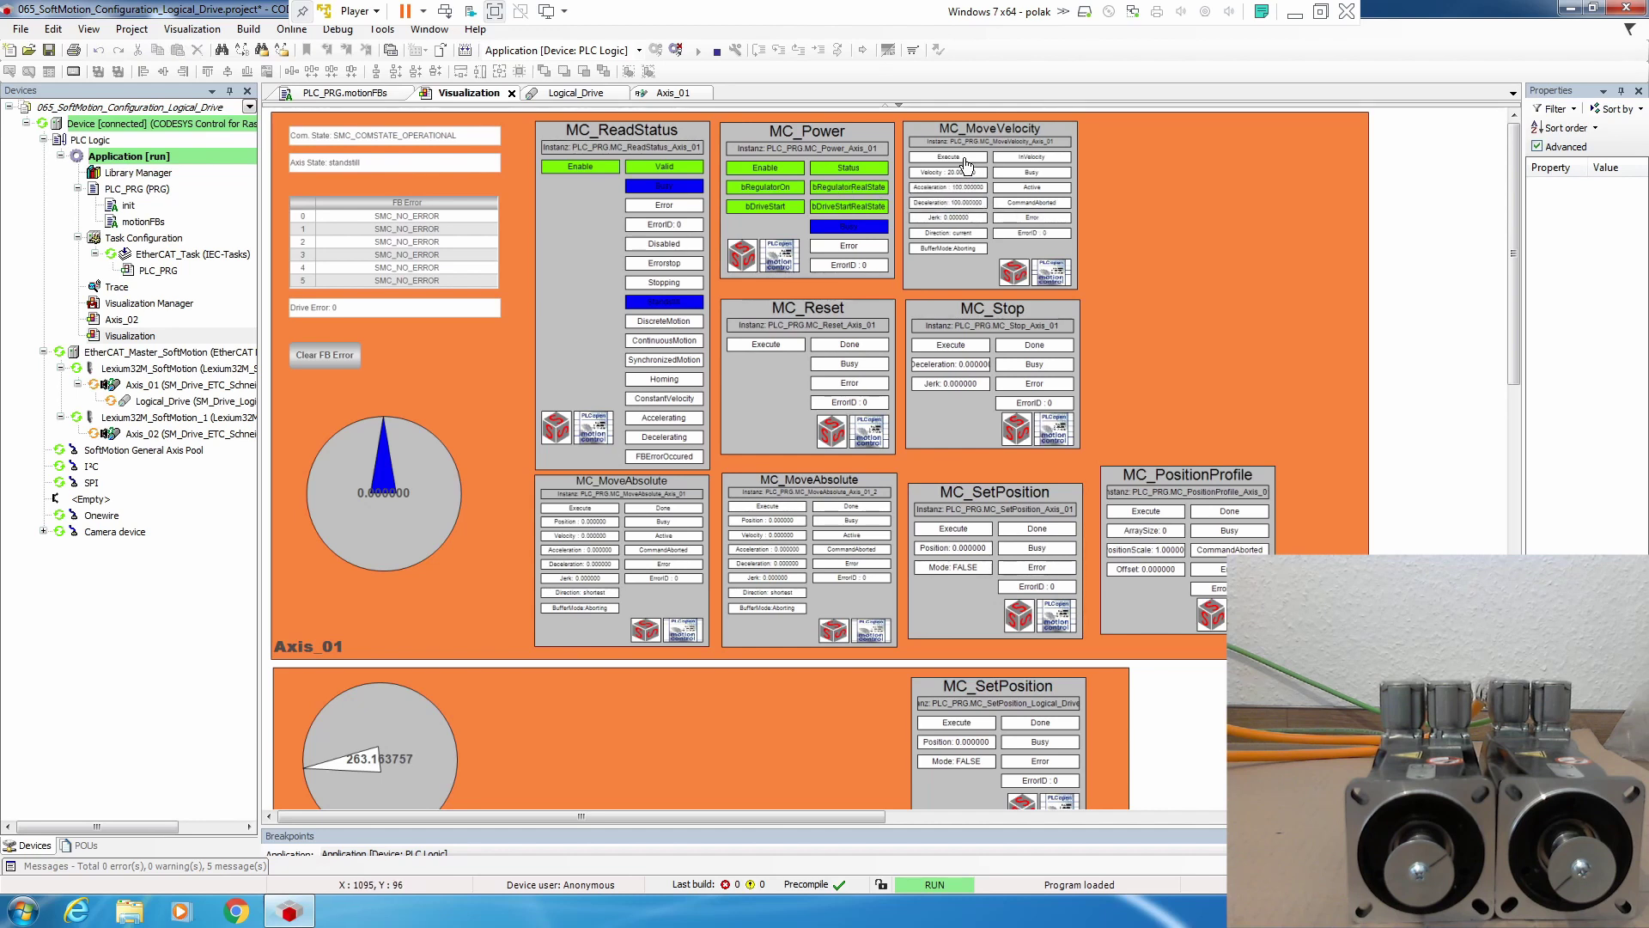
left_click(965, 159)
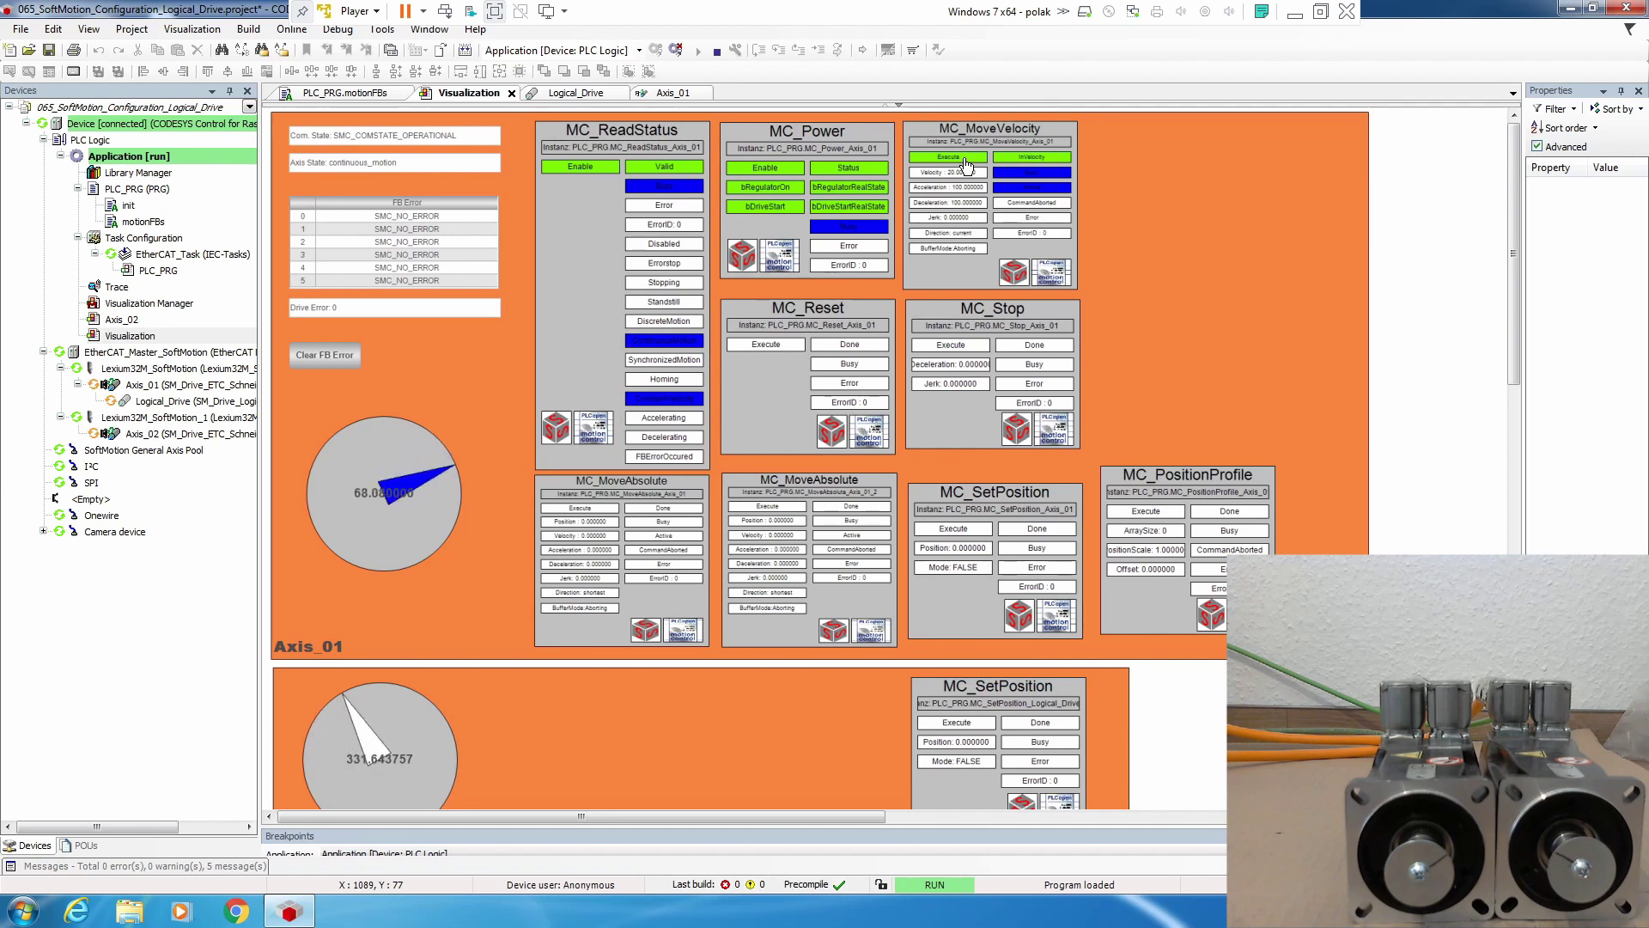
Step: With Axis_01 moving, execute MC_SetPosition at position 0 for the logical drive and for Axis_01
left_click(968, 726)
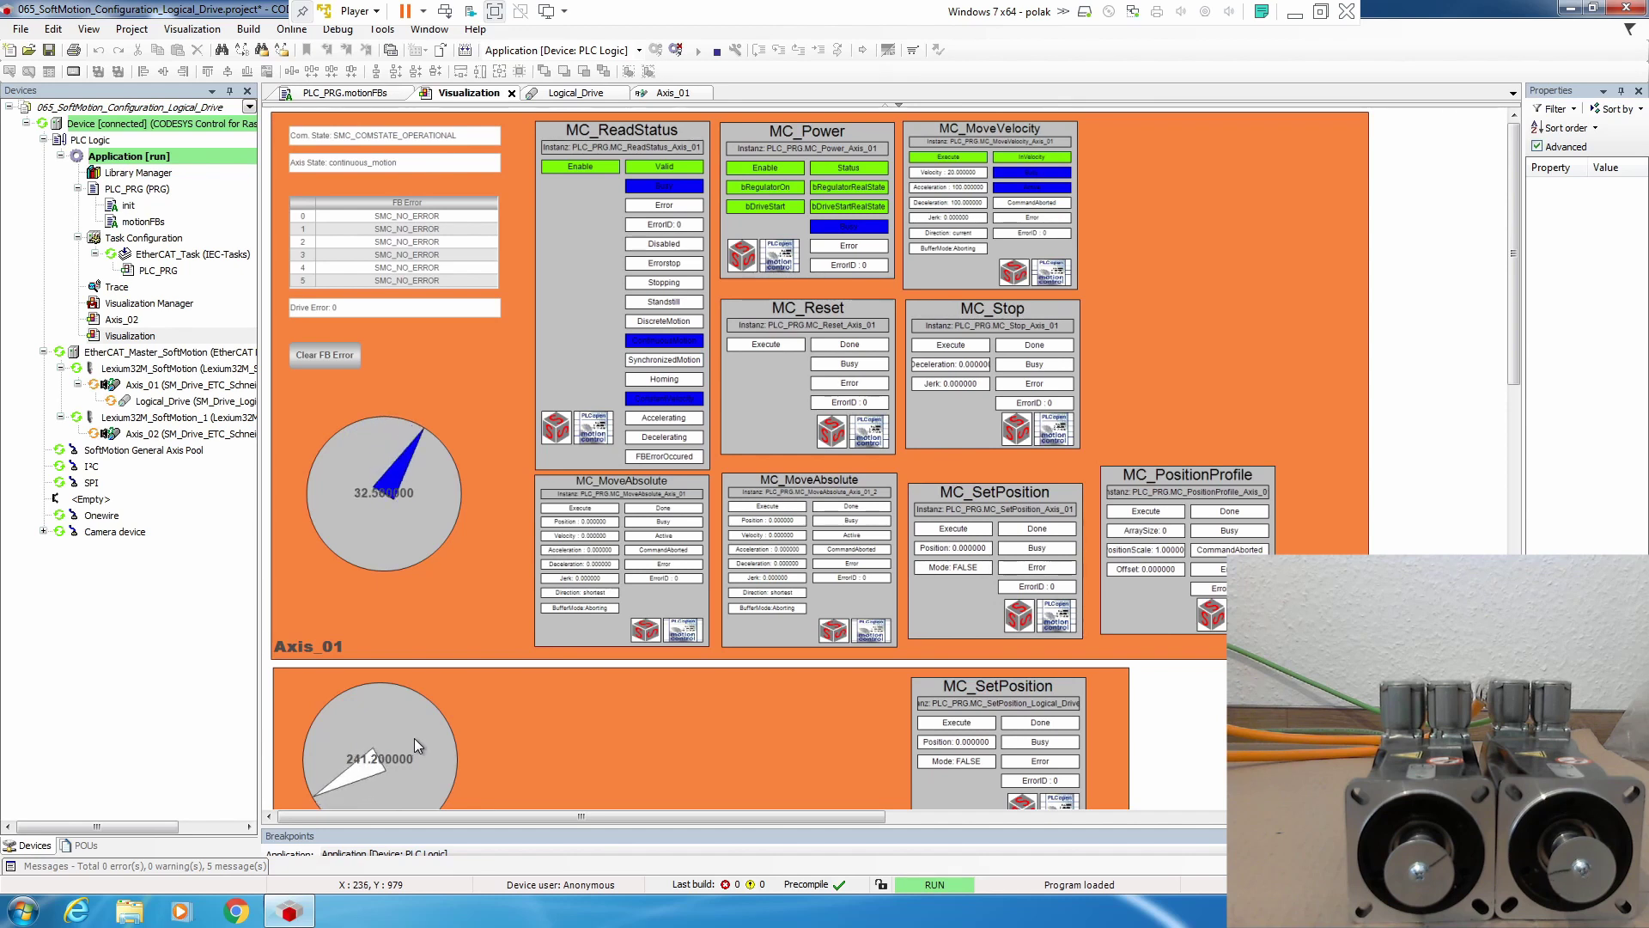
left_click(965, 533)
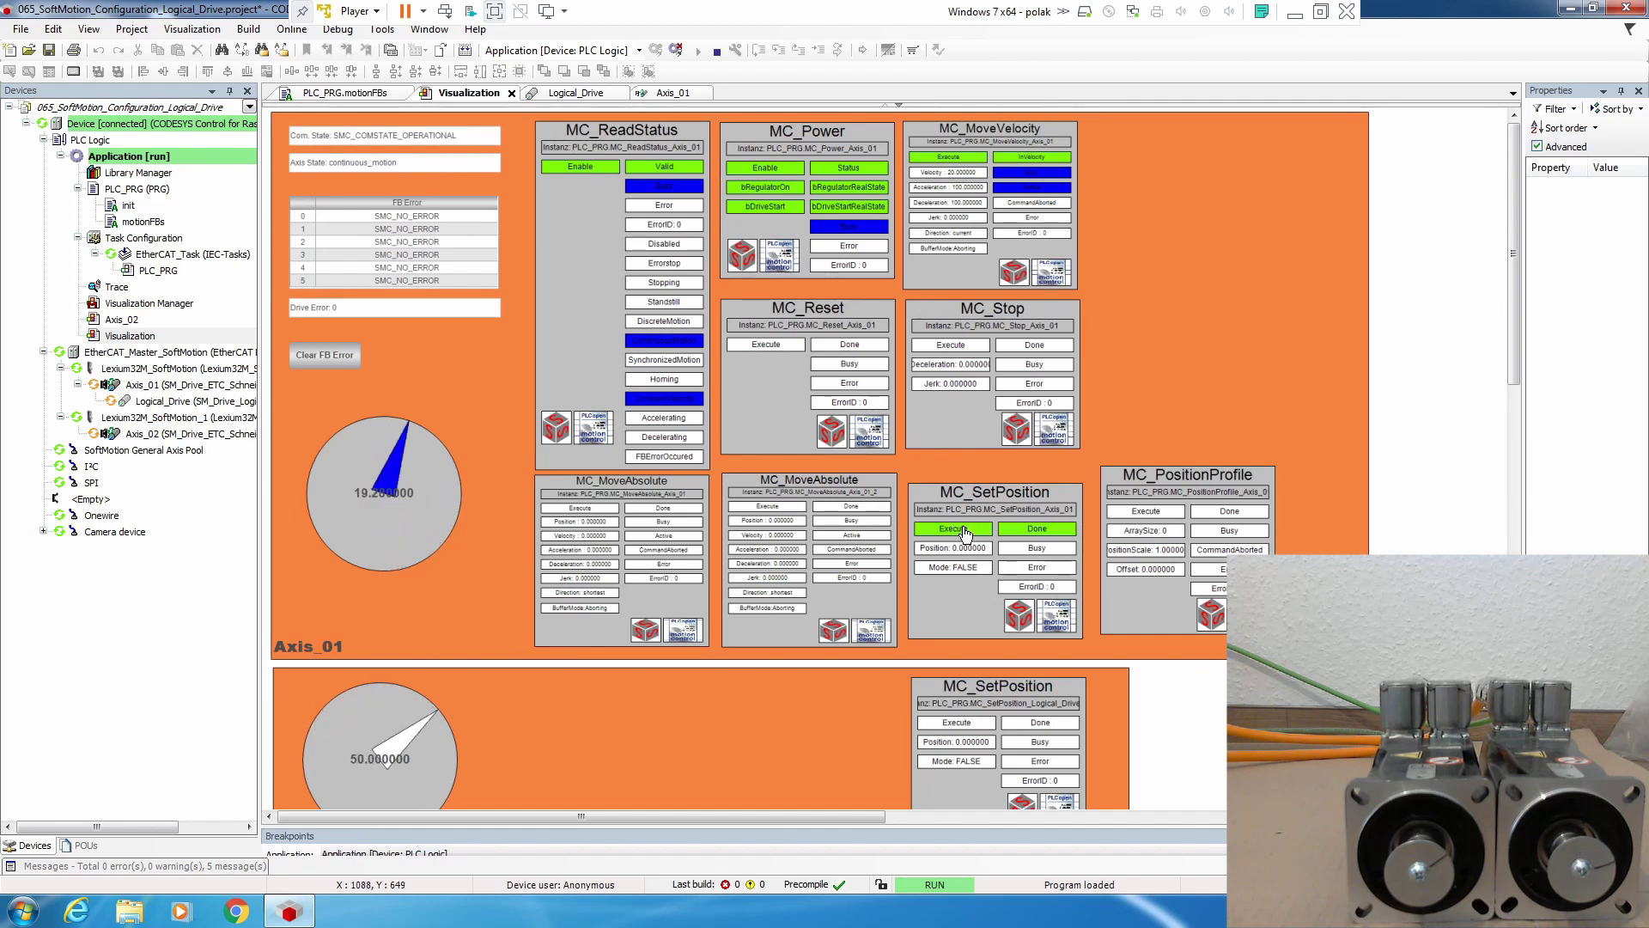